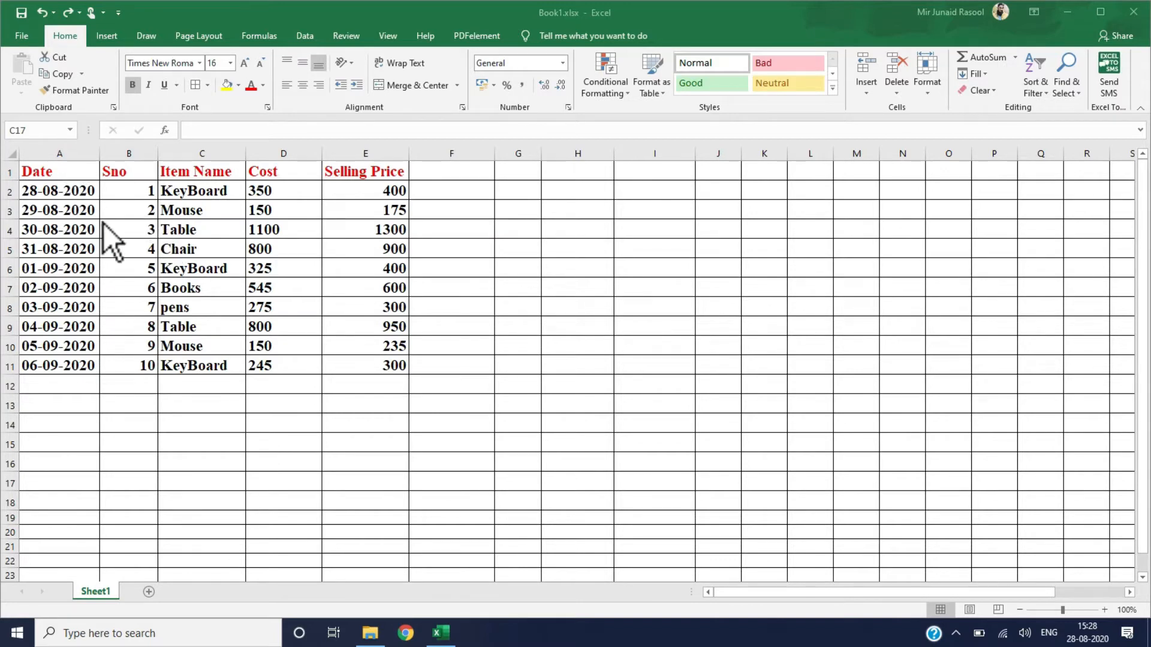
Fill cell C15, below the item table, with the light grey theme colour
left_click(77, 192)
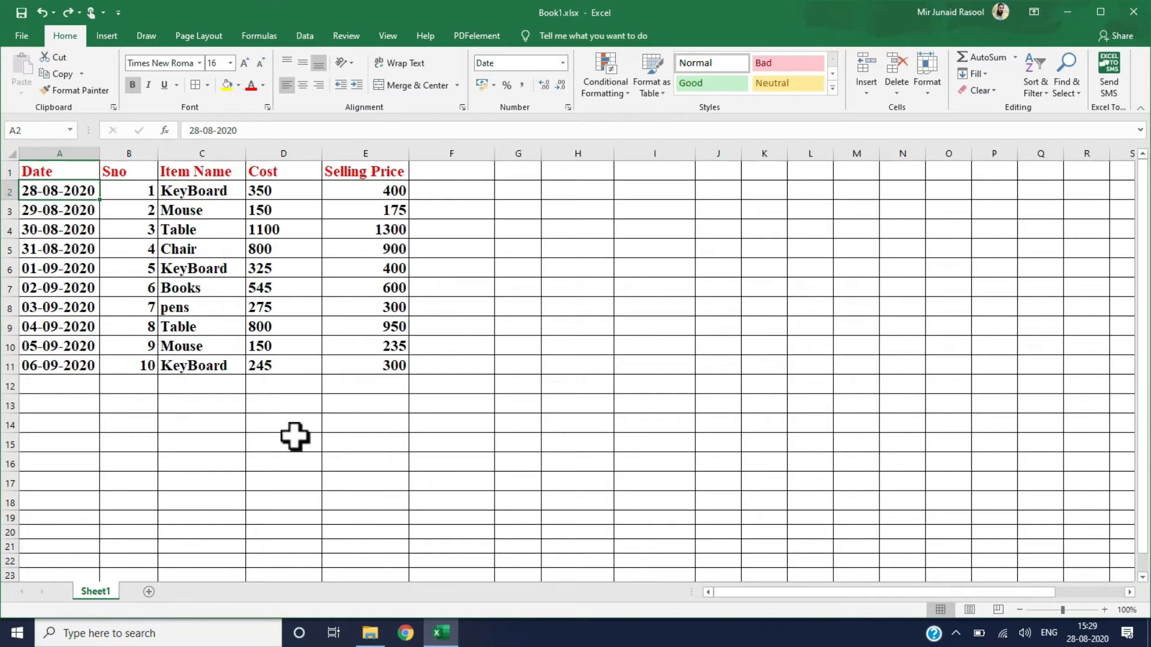
left_click(211, 443)
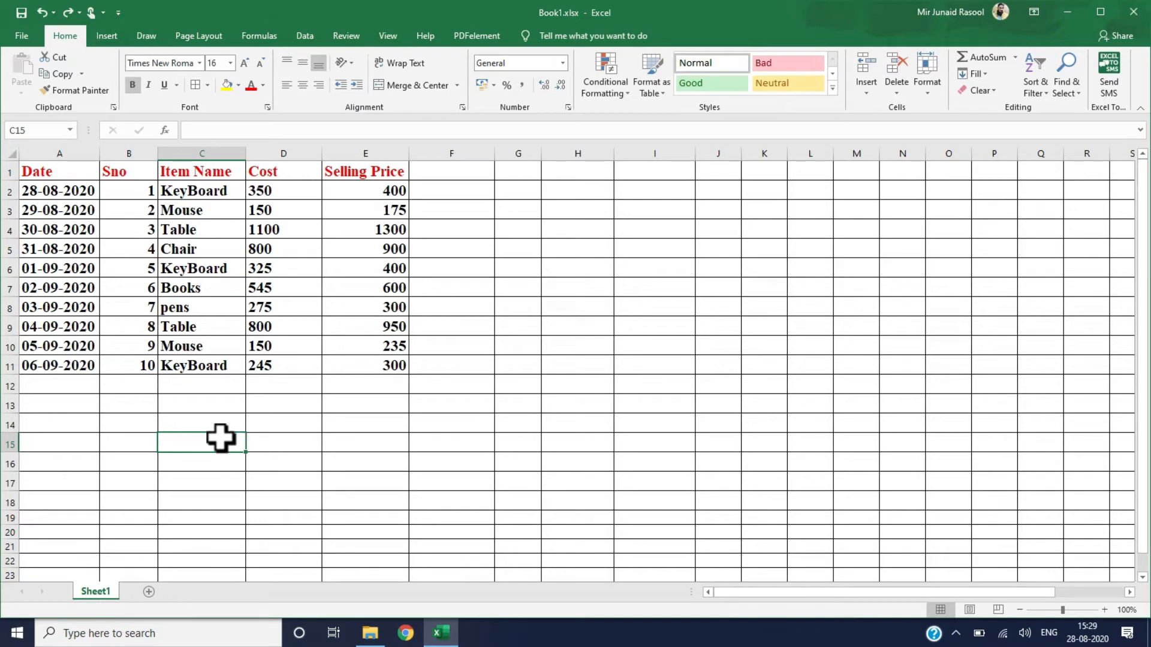
left_click(238, 86)
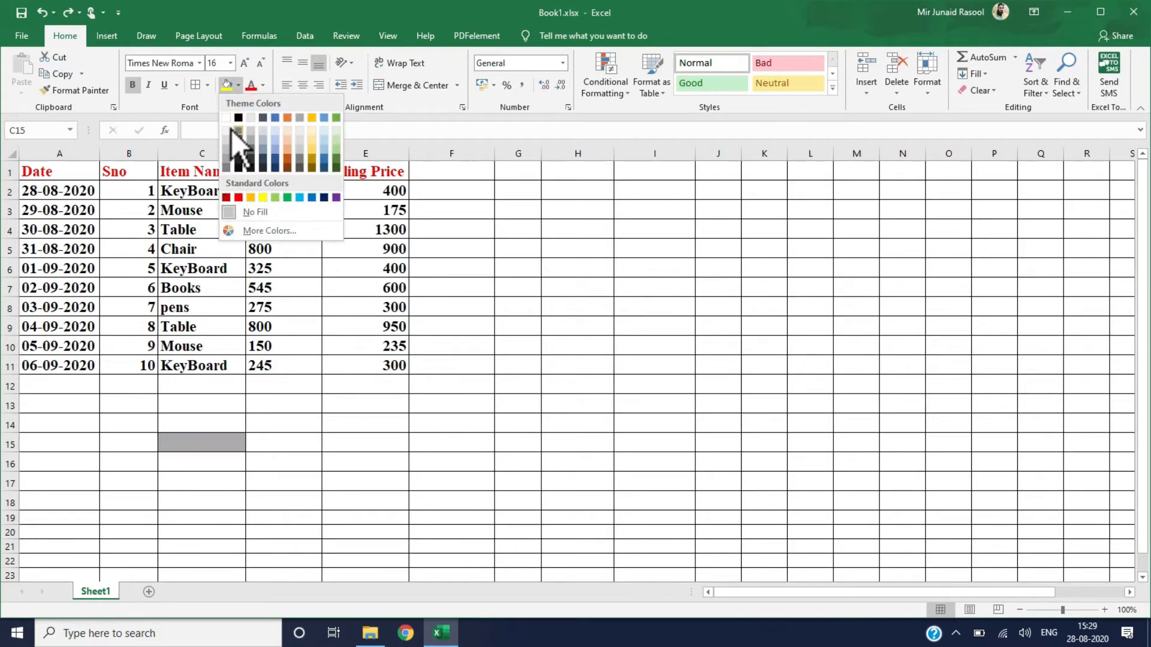
left_click(229, 132)
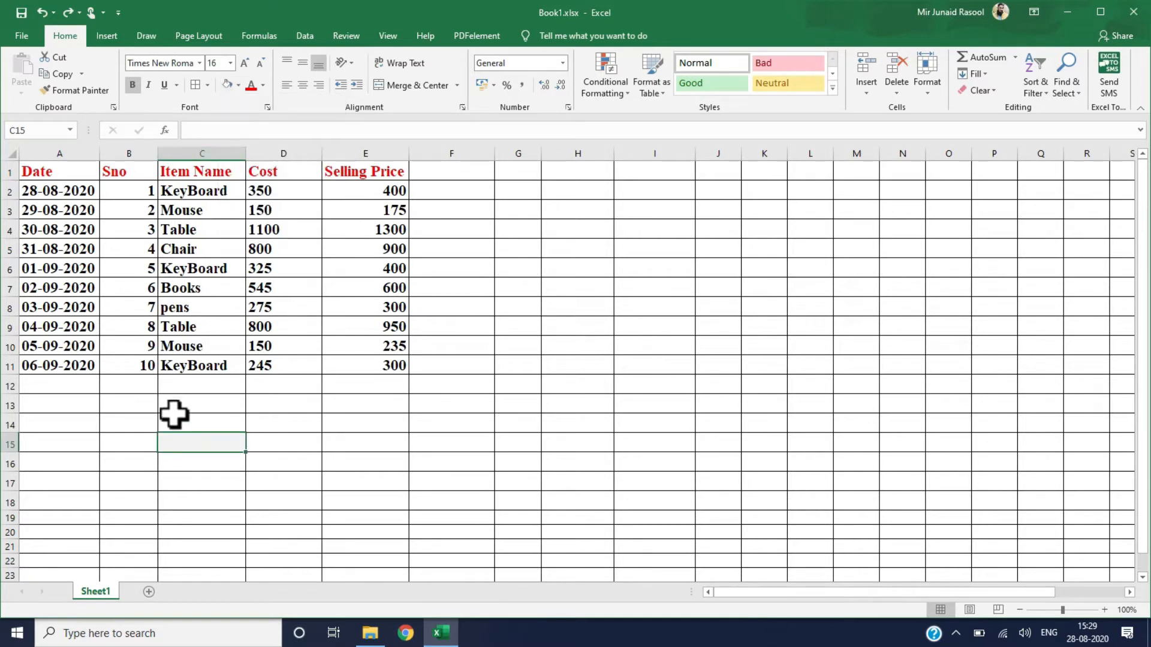
left_click(232, 487)
Add a List data validation to cell C15 with source =$C$2:$C$11 and check the entries in its drop-down
left_click(201, 439)
left_click(300, 39)
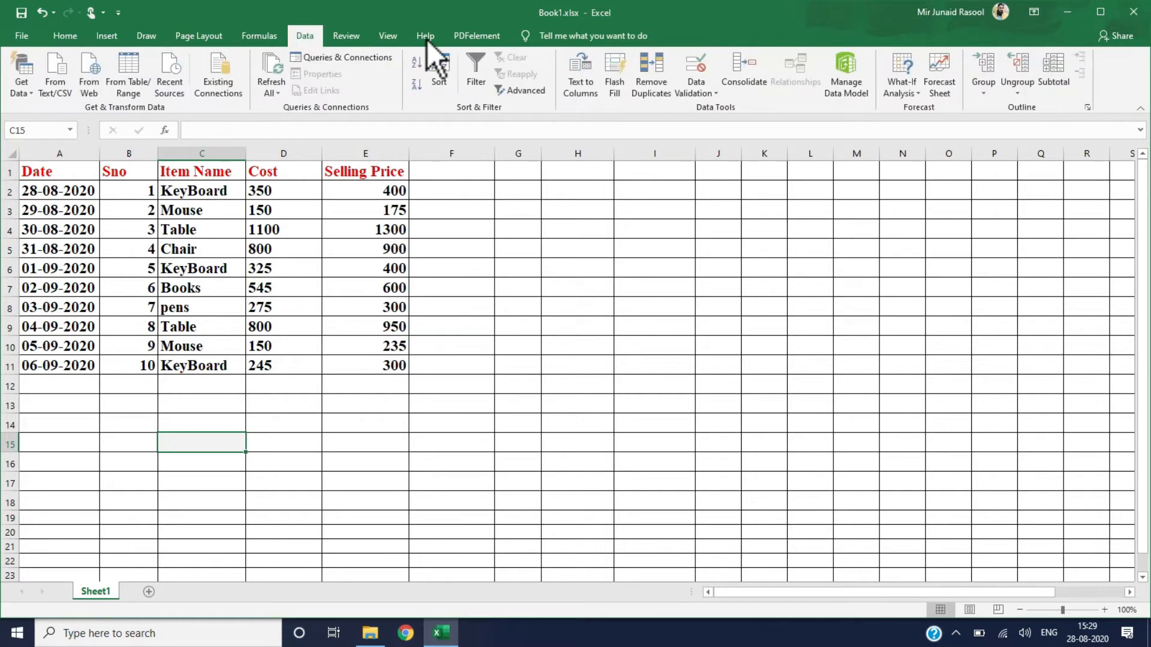
left_click(704, 95)
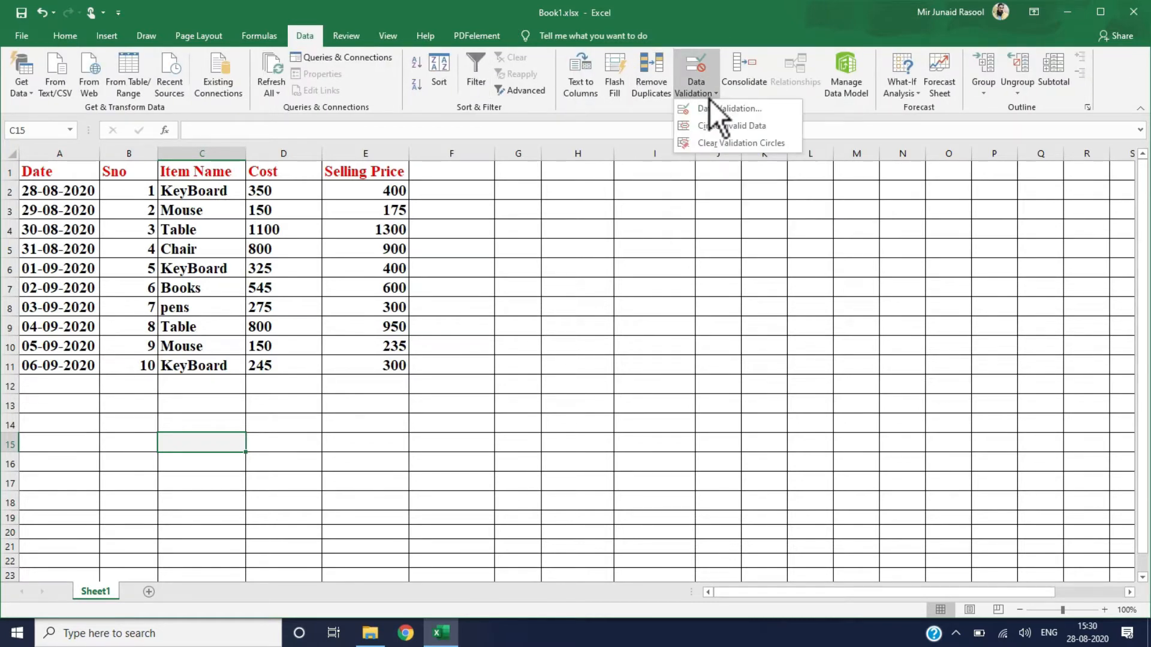
left_click(708, 109)
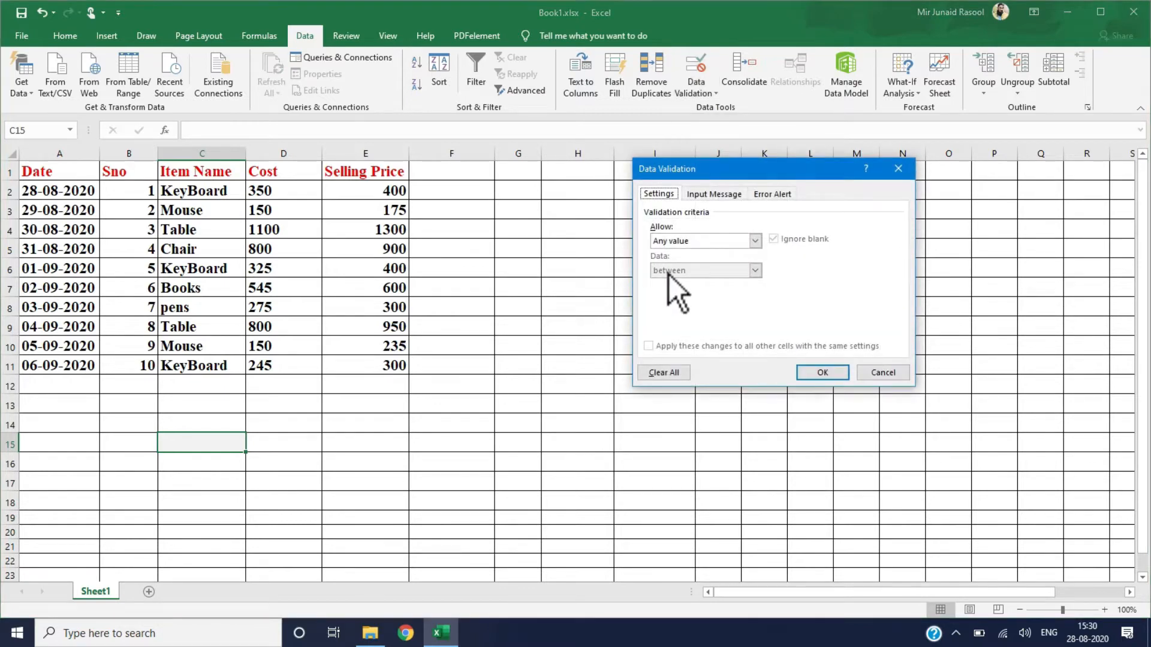
left_click(755, 240)
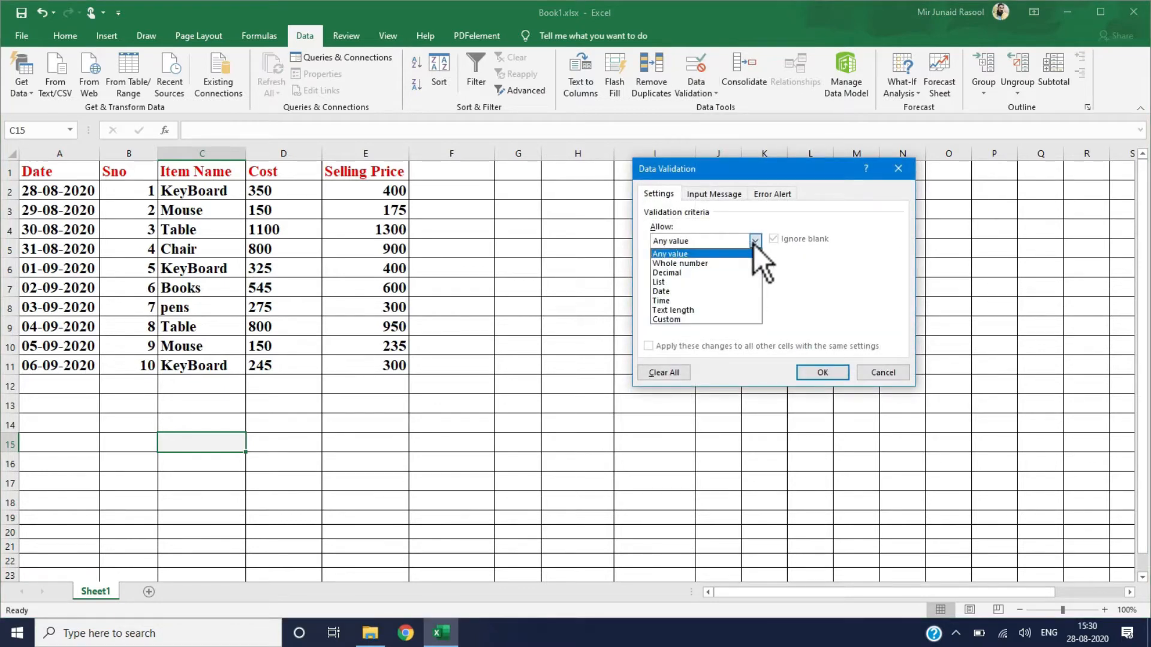
left_click(660, 281)
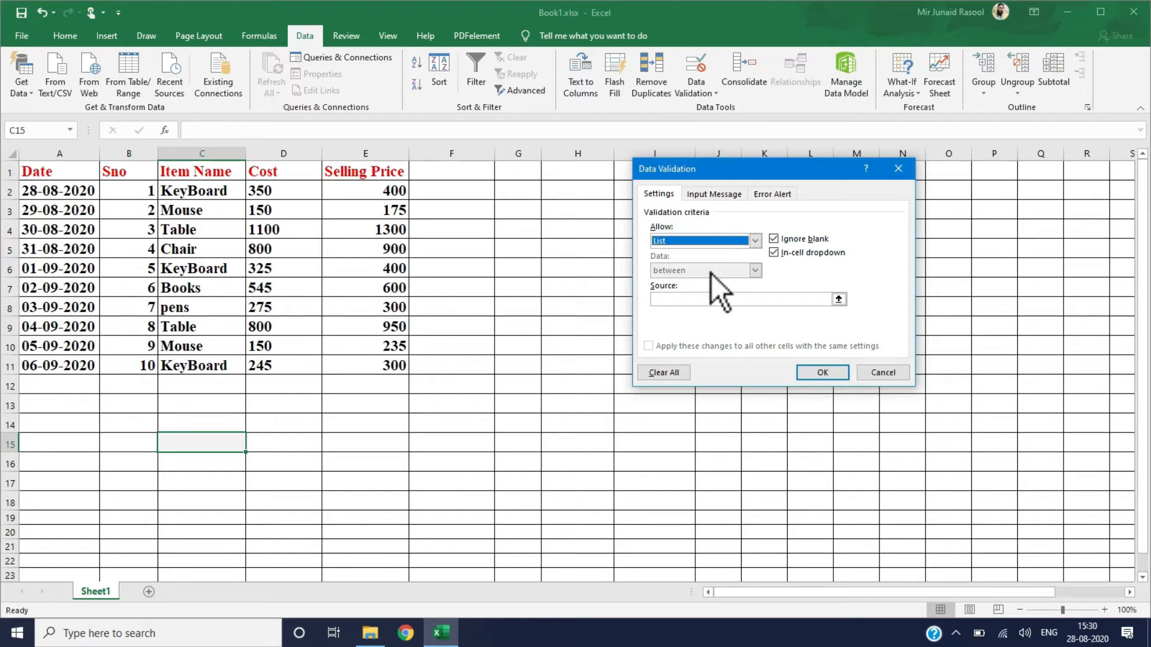
left_click(675, 299)
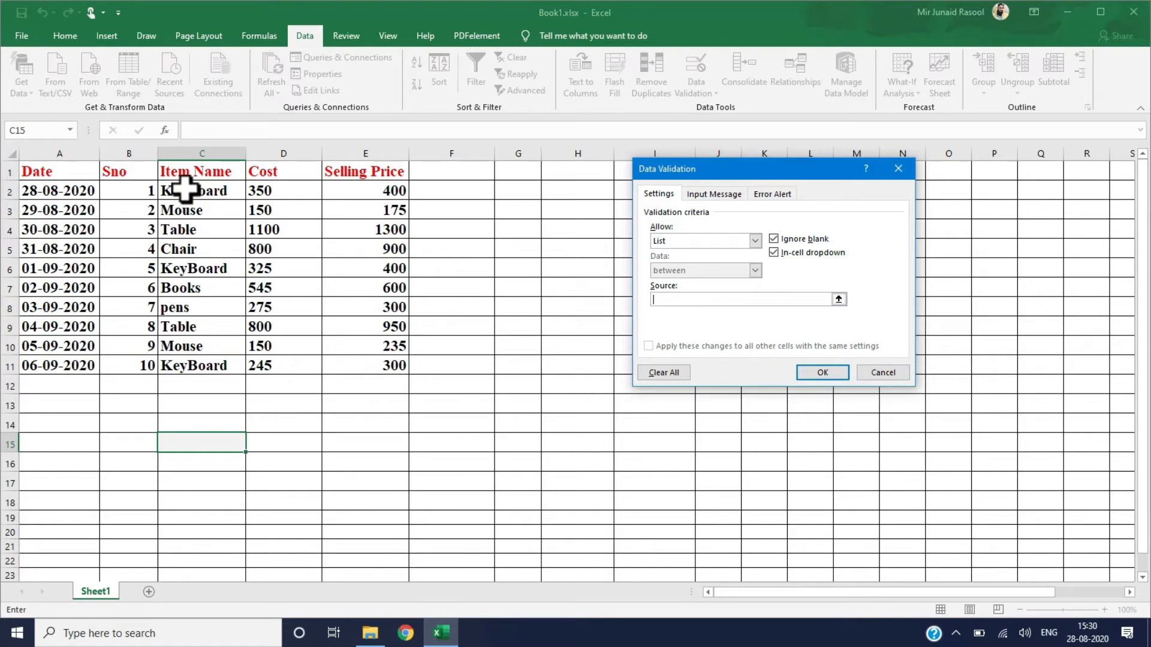
left_click_drag(185, 189, 180, 366)
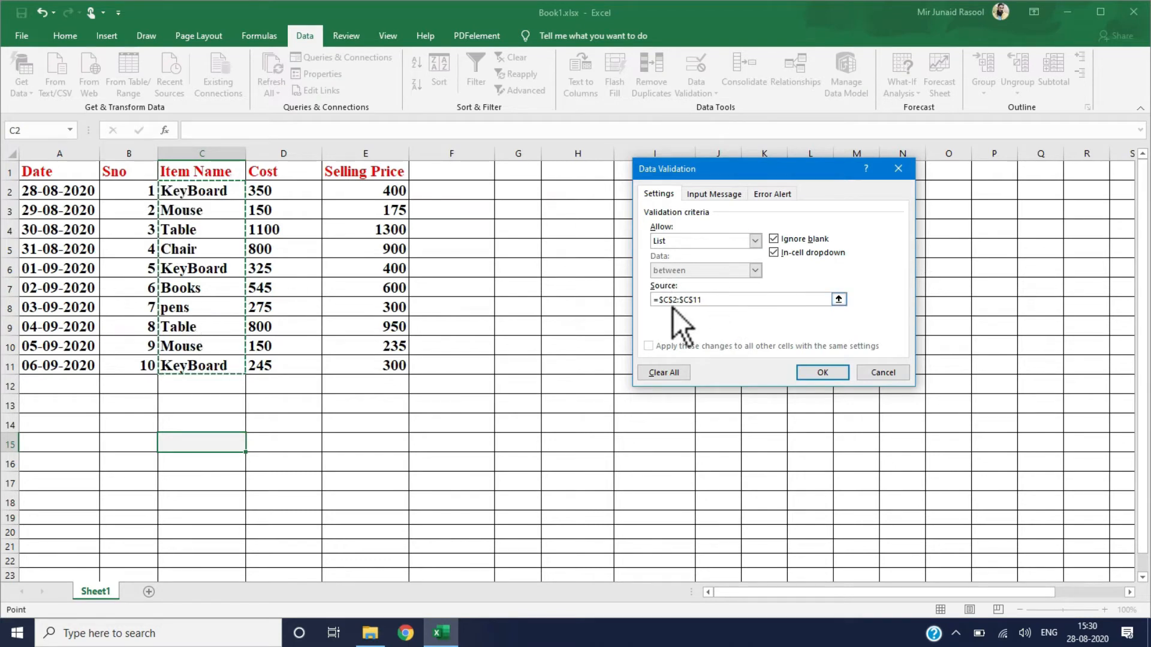
left_click(820, 376)
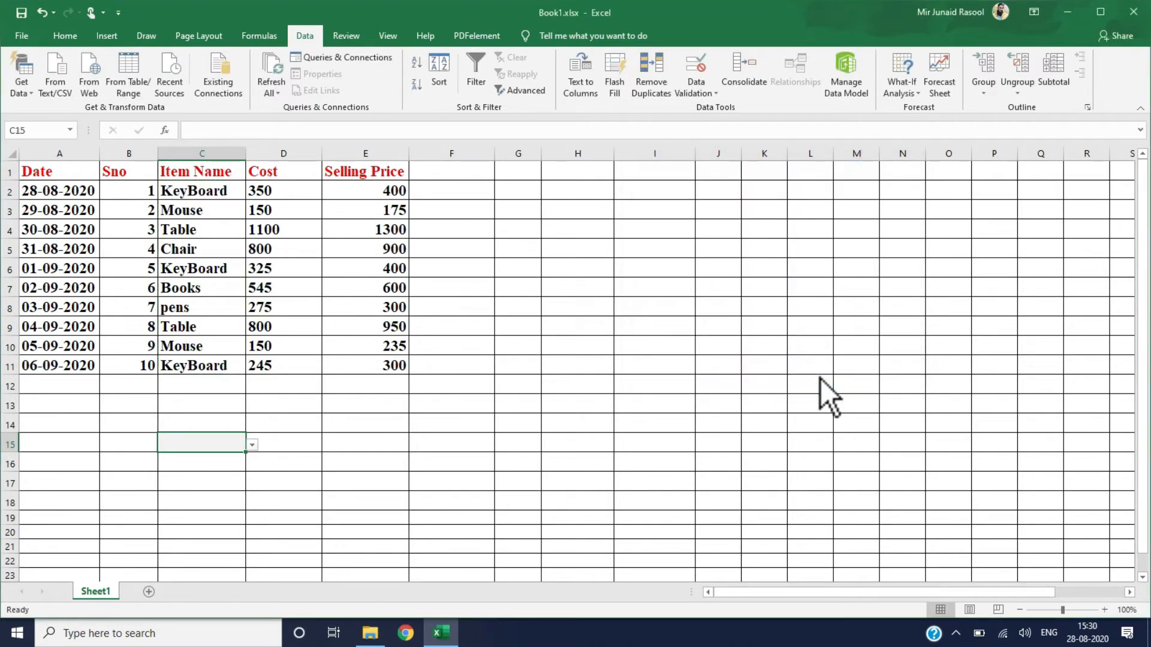
left_click(254, 448)
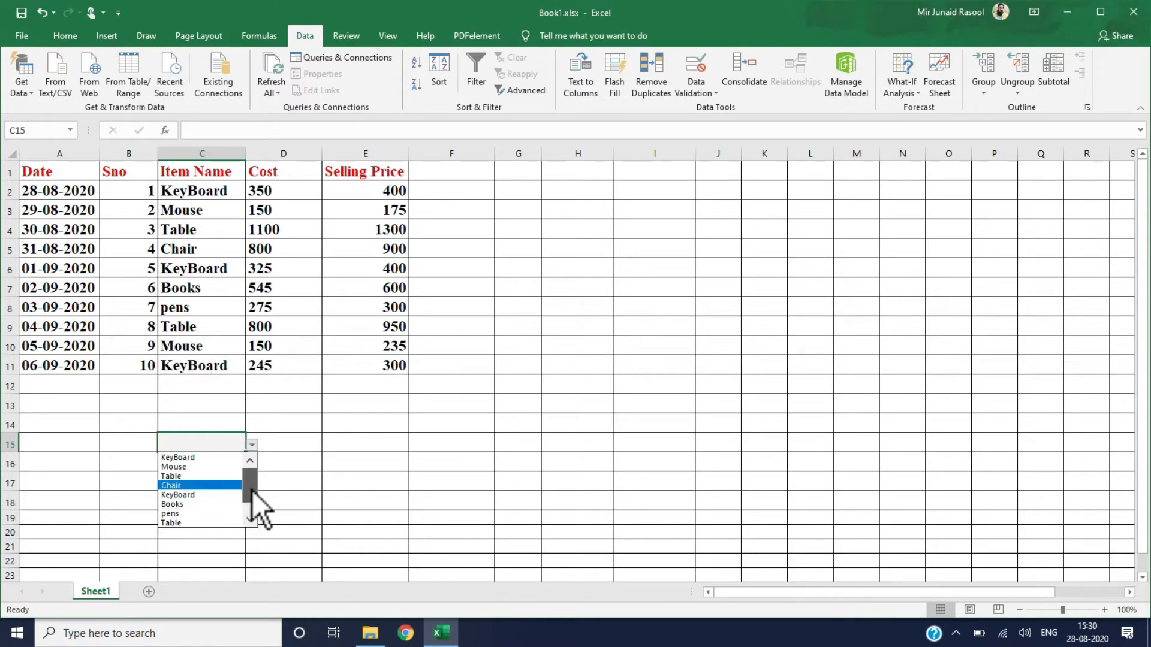
left_click_drag(253, 485, 253, 455)
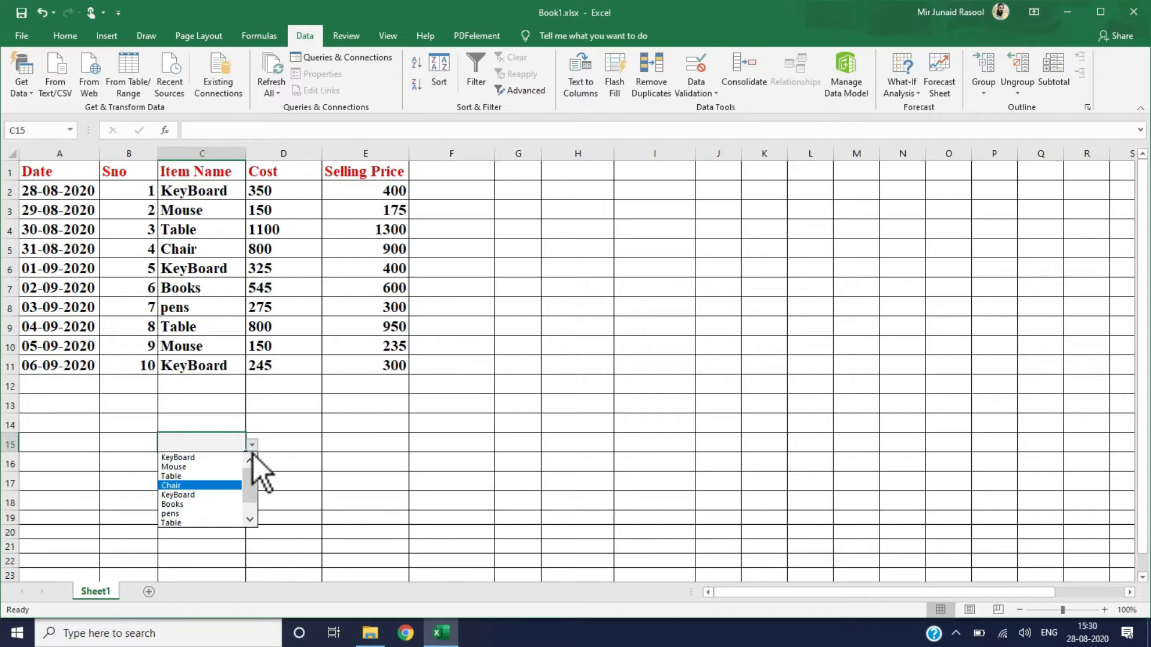
left_click(326, 439)
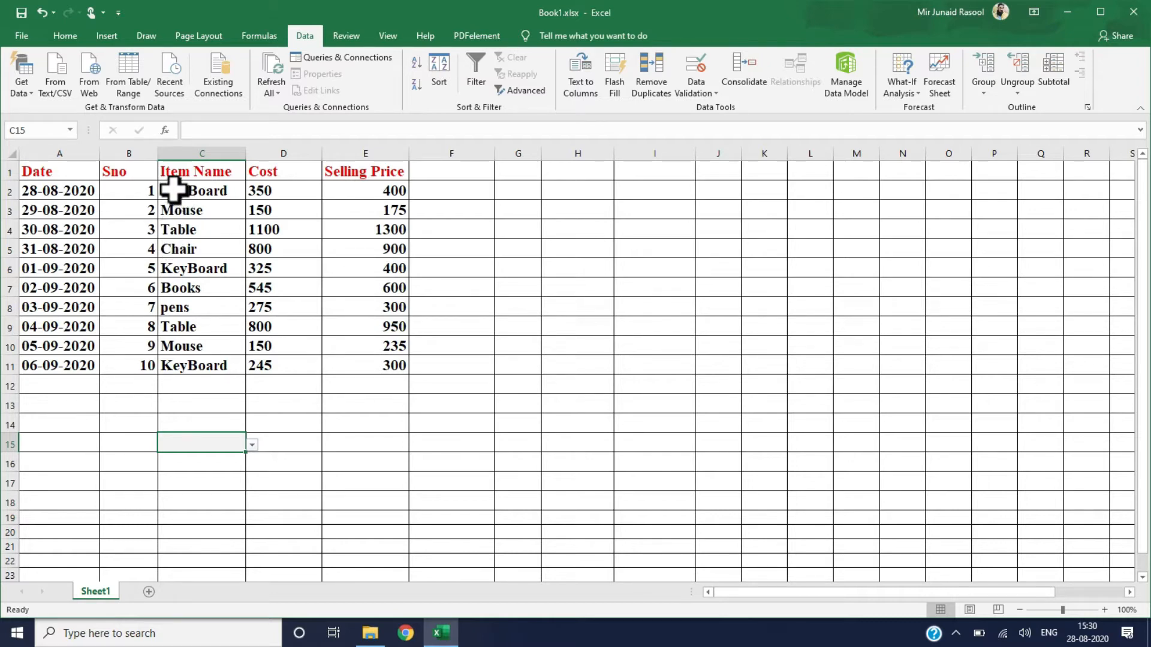
Define the named range "name" for the item names in C2:C11
left_click_drag(173, 189, 189, 367)
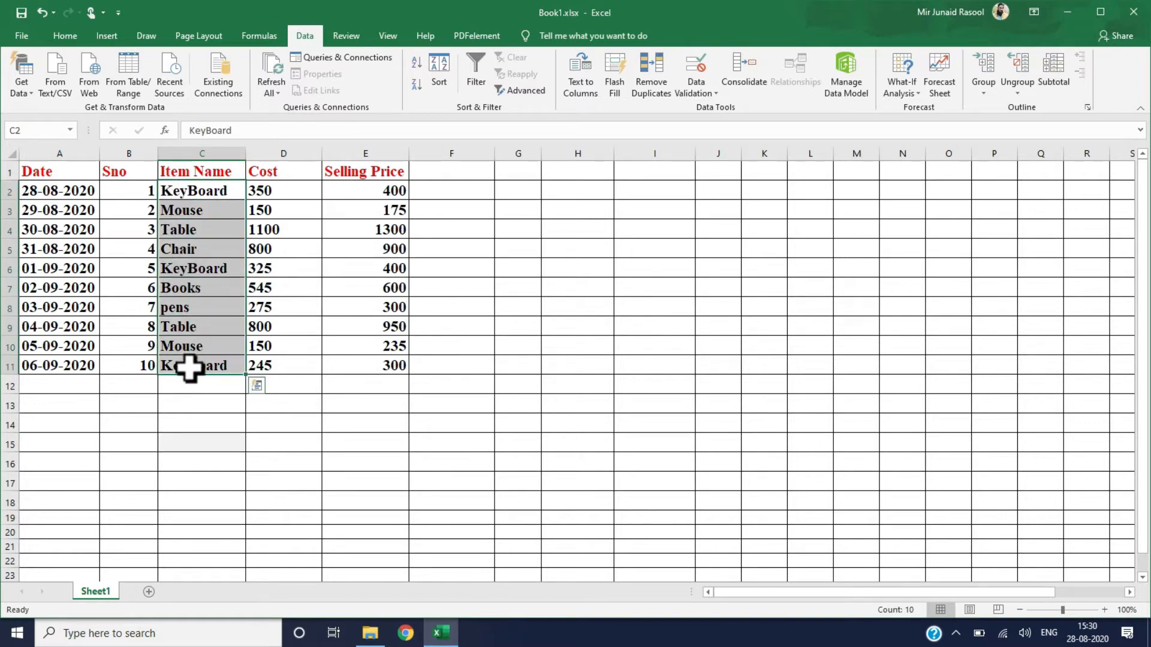
left_click(32, 130)
key("BackSpace")
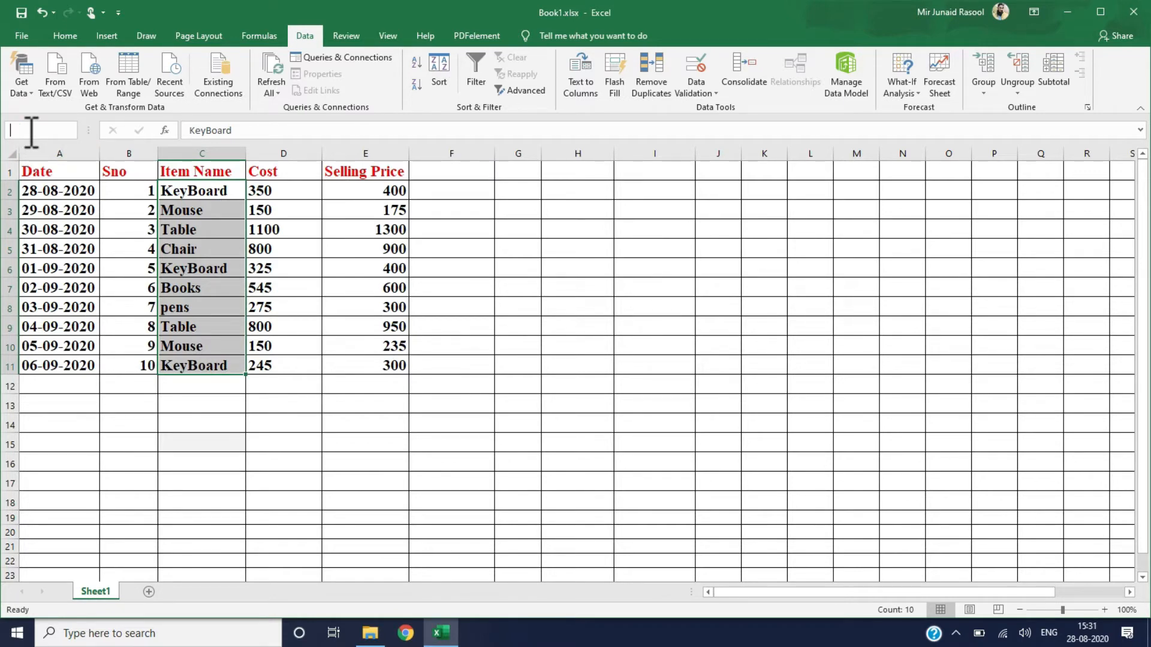
type("name")
key("Return")
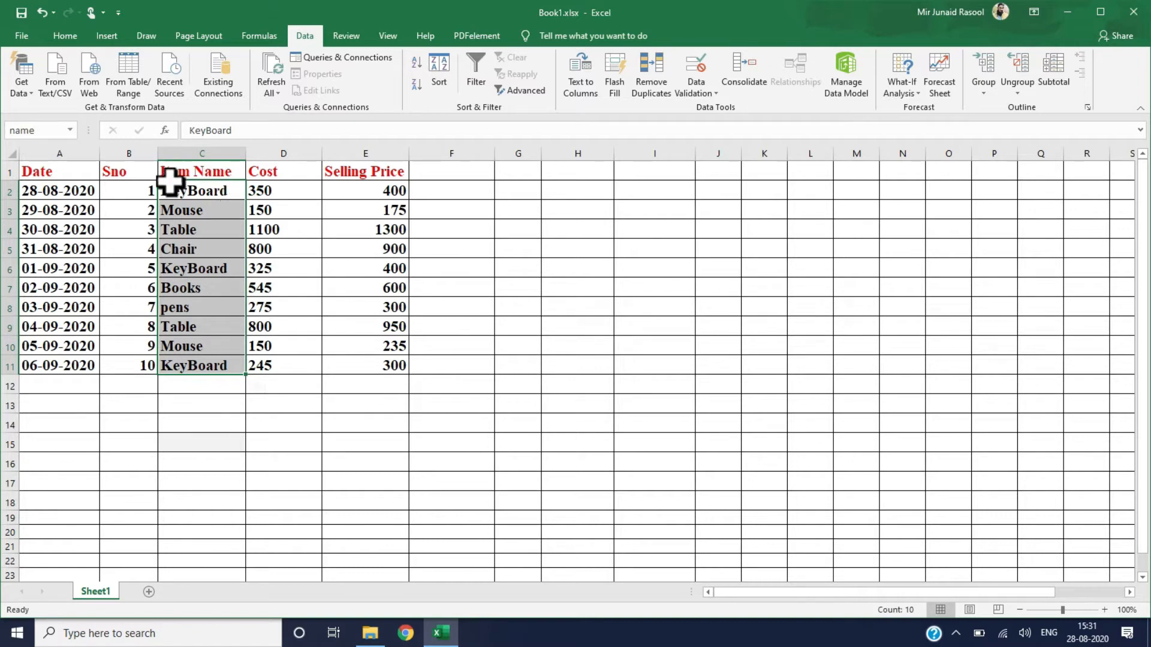
left_click(286, 421)
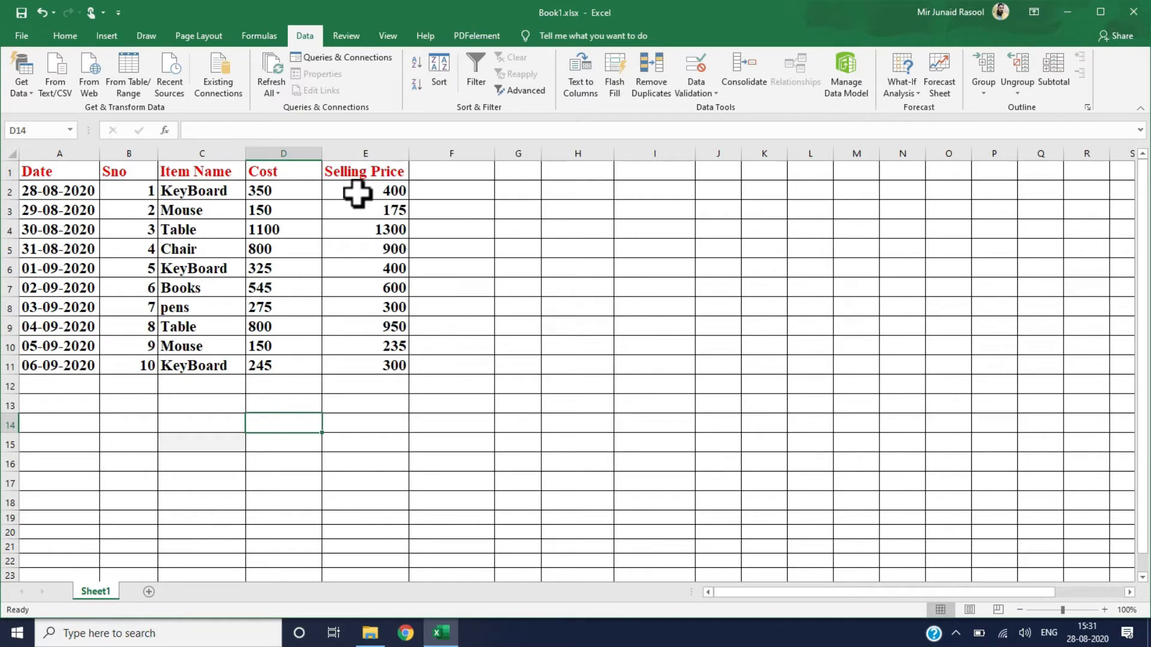
left_click_drag(357, 193, 375, 367)
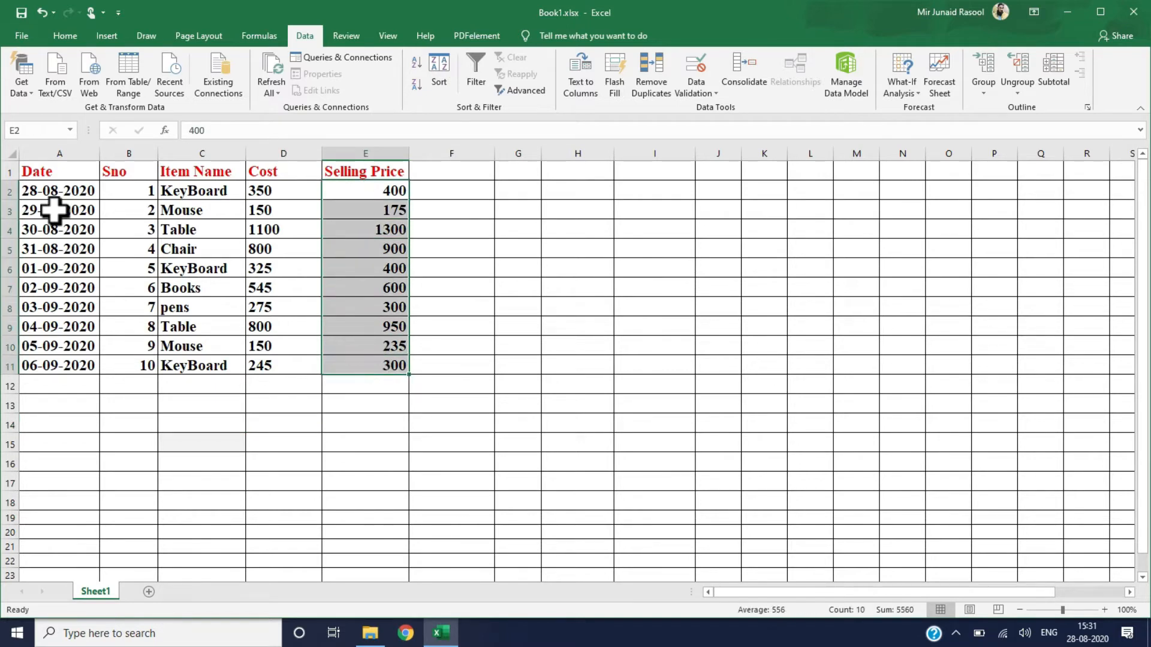
key("BackSpace")
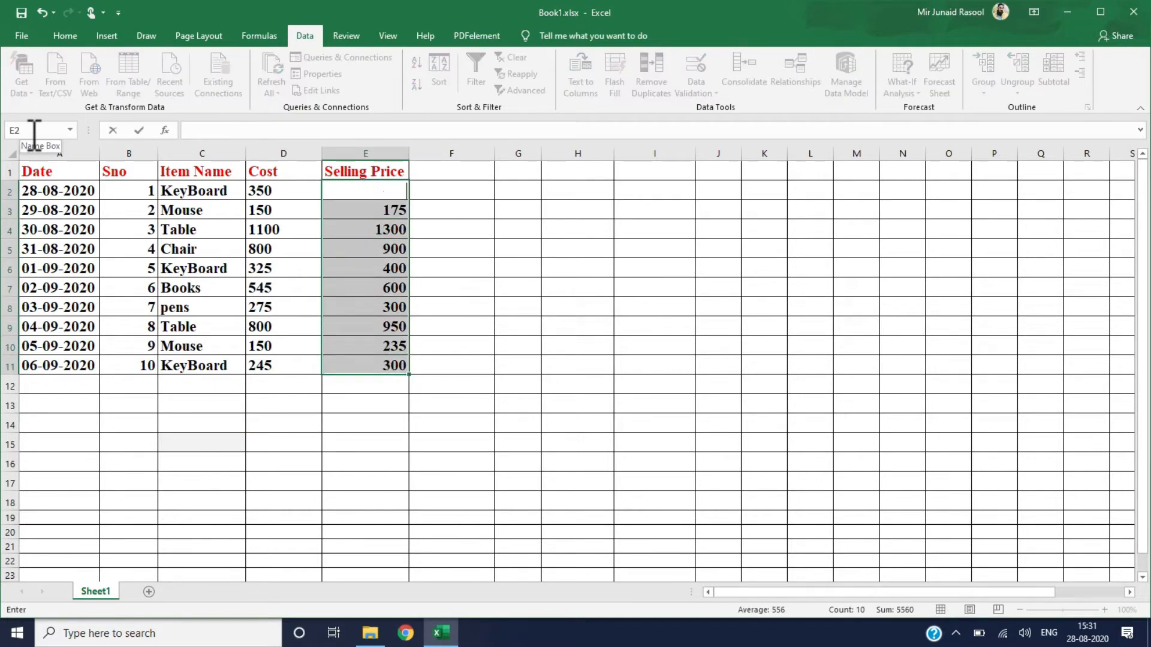
key("ctrl+z")
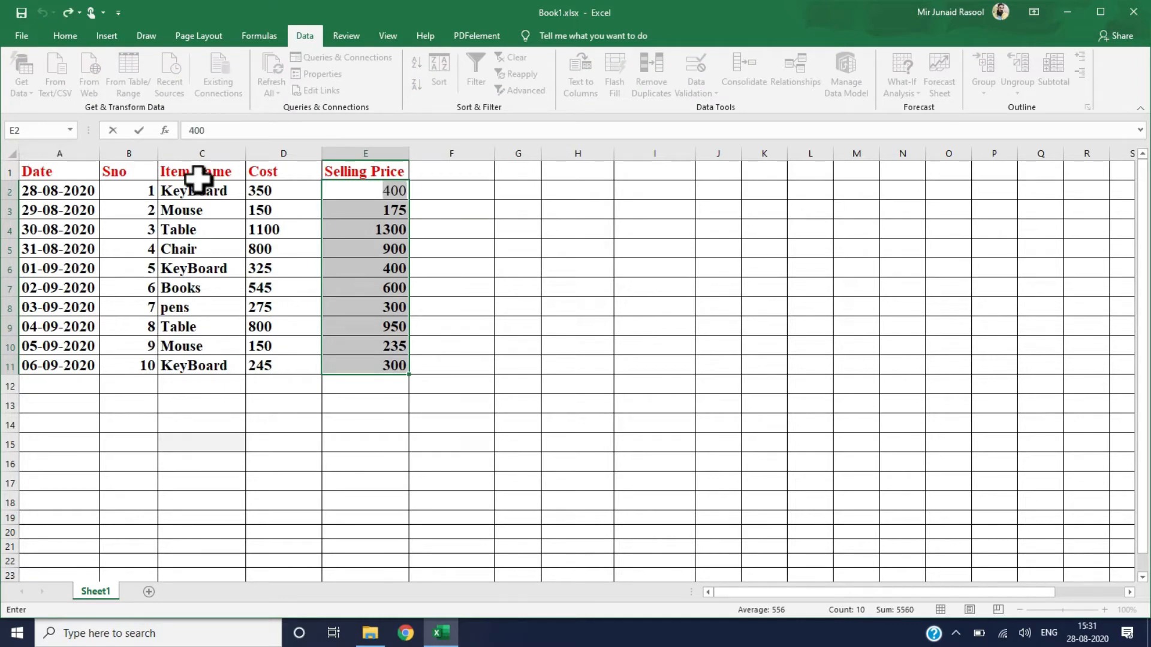
double_click(334, 363)
Define the named range "Selling" for the selling prices in E2:E11
left_click_drag(357, 192, 362, 372)
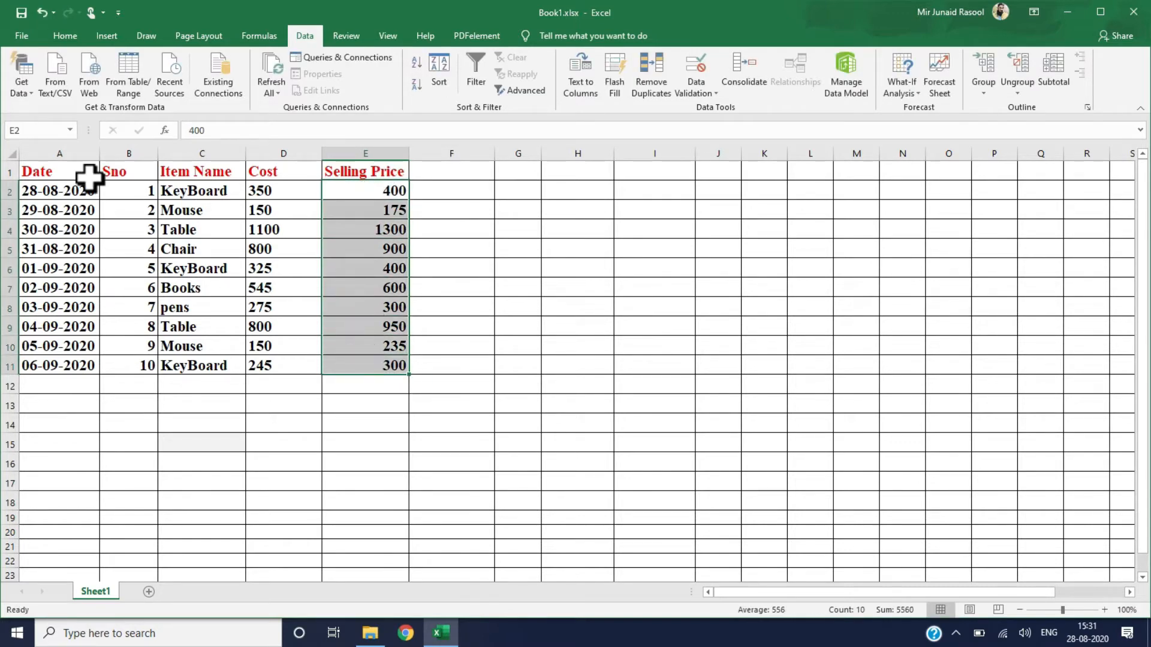
left_click(27, 130)
key("BackSpace")
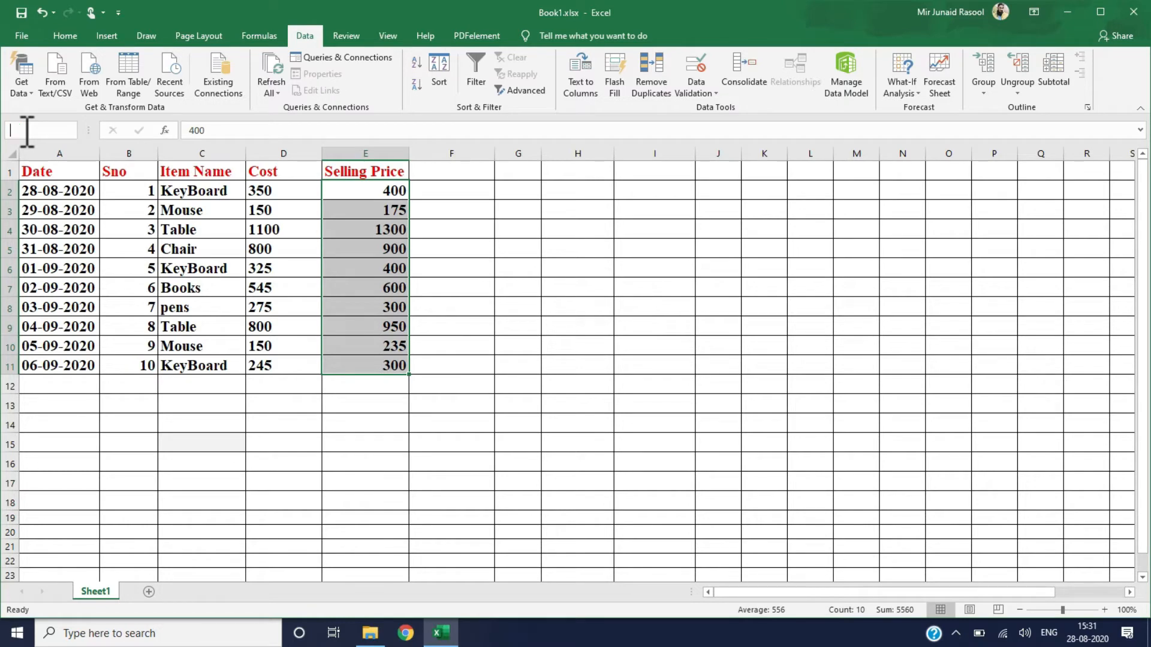
type("Selling")
key("Return")
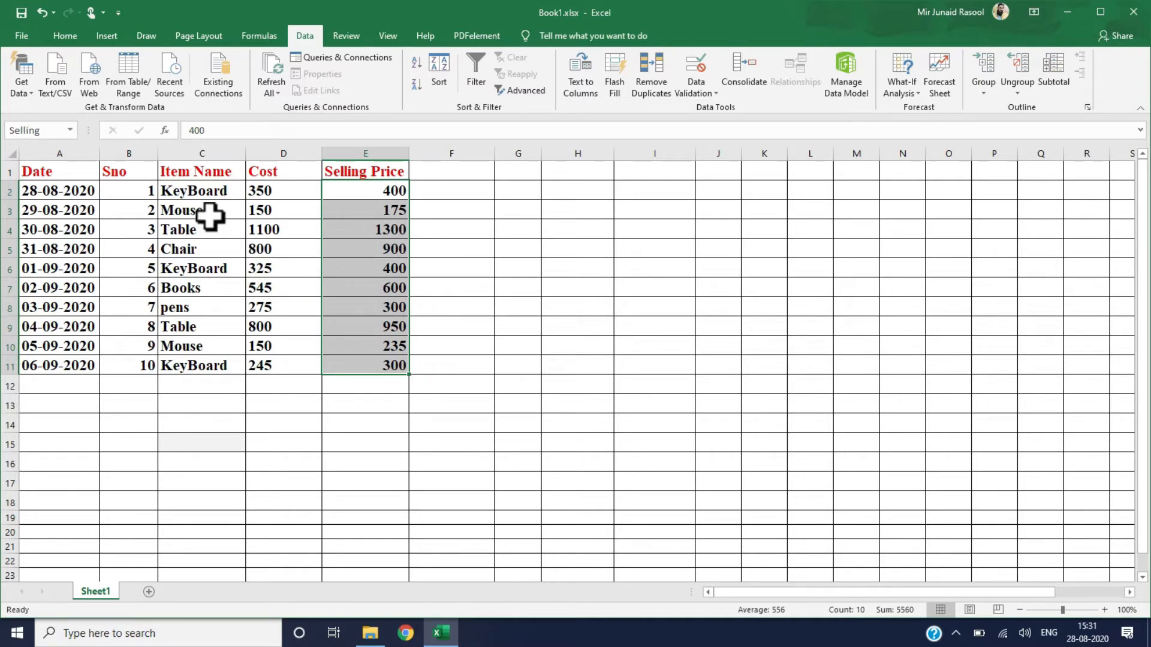
Open the data validation settings of cell C15, keep the List type and clear its source
left_click(201, 421)
left_click(189, 443)
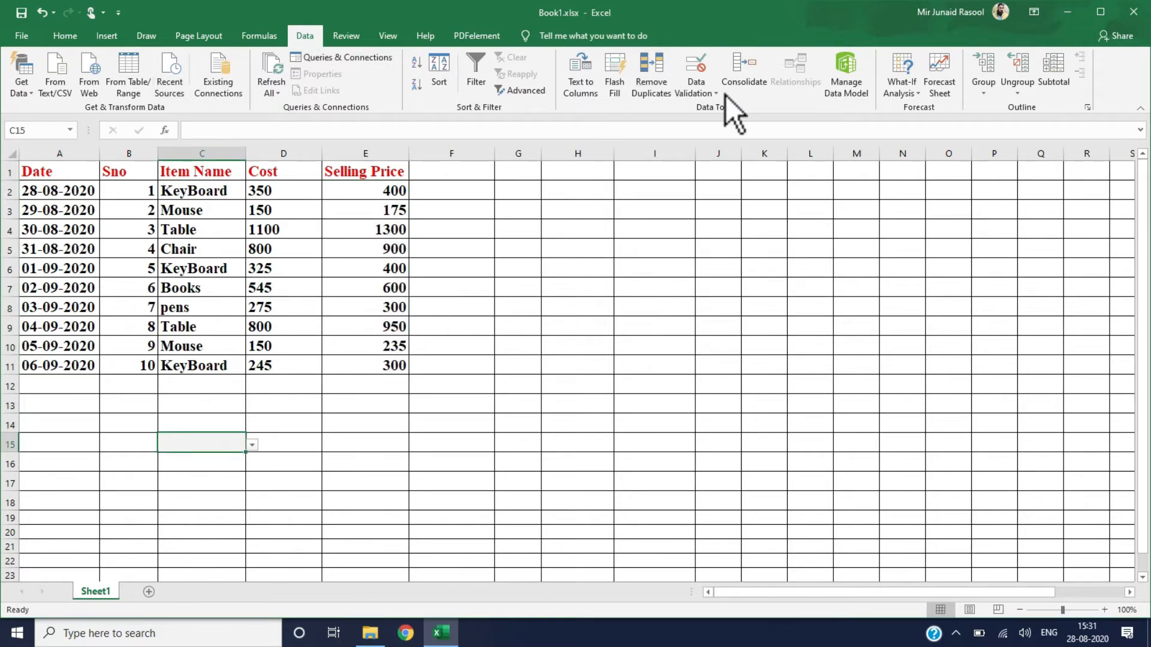
left_click(709, 94)
left_click(724, 111)
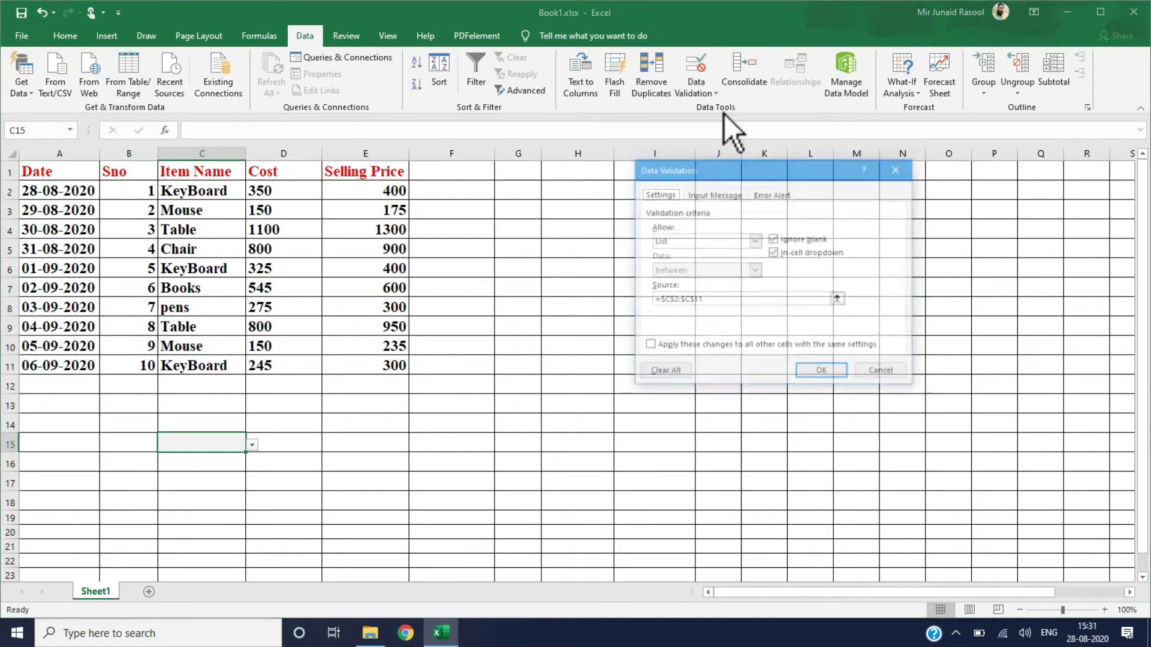
left_click(752, 241)
left_click(689, 282)
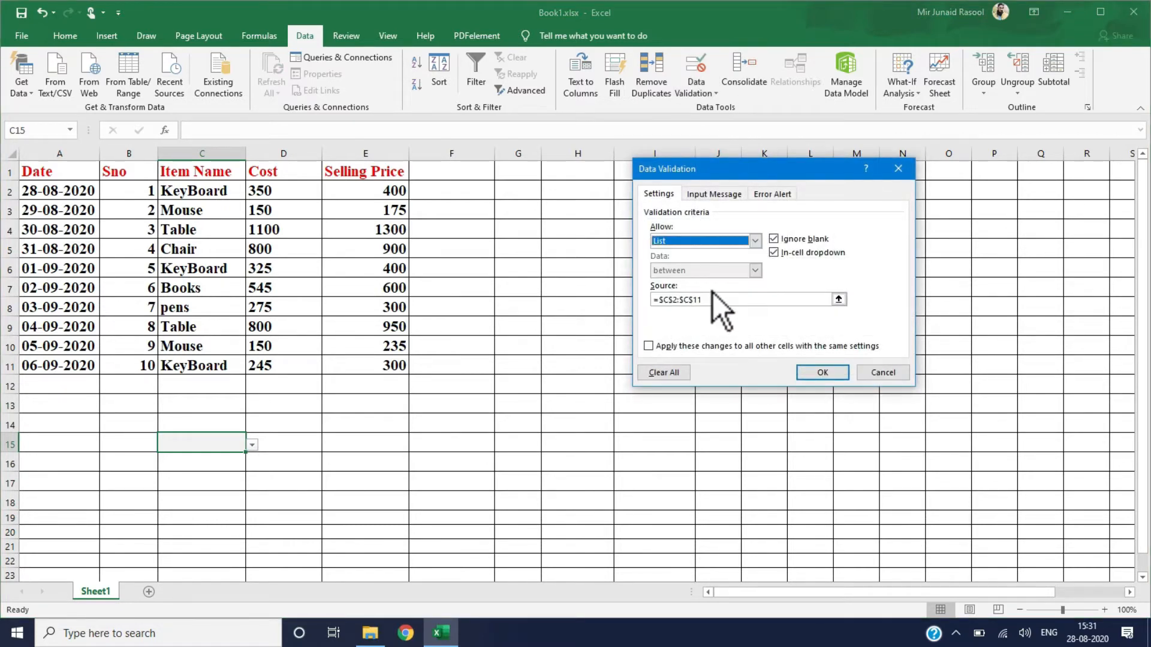
left_click_drag(713, 299, 659, 305)
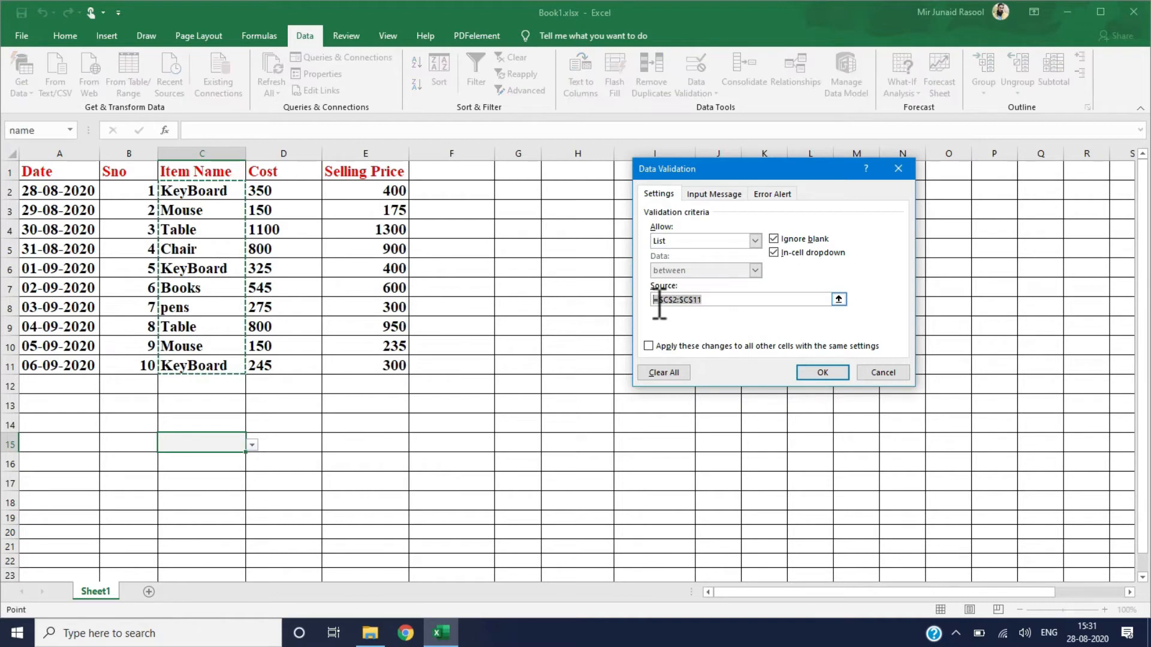
key("BackSpace")
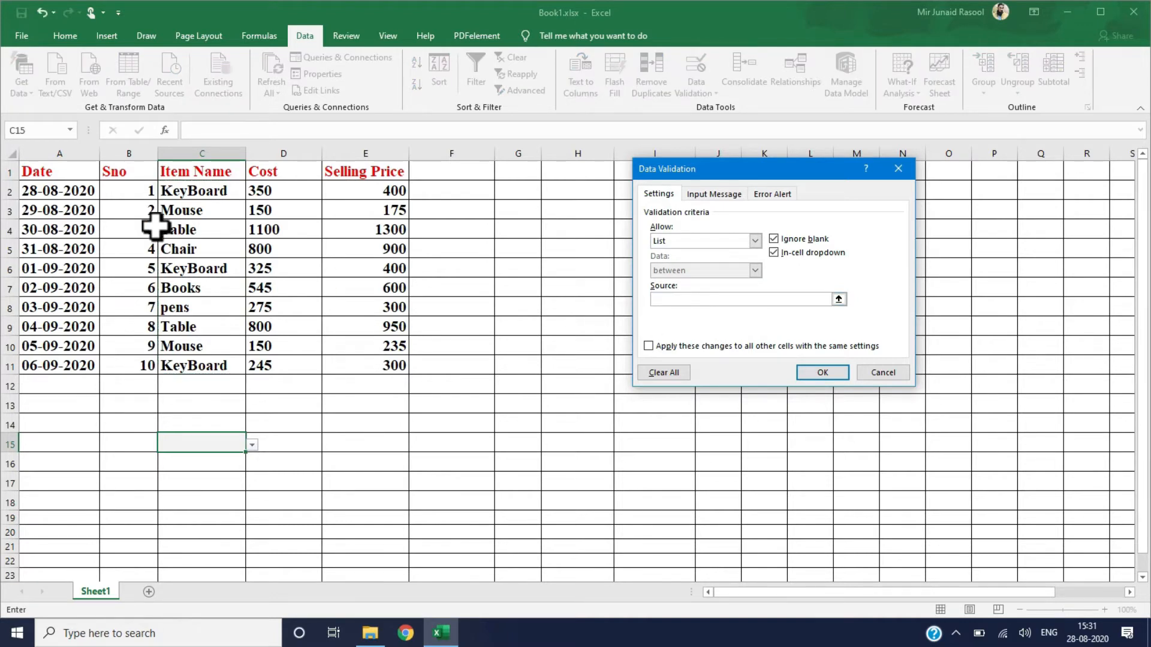
left_click_drag(172, 192, 189, 365)
left_click(188, 365)
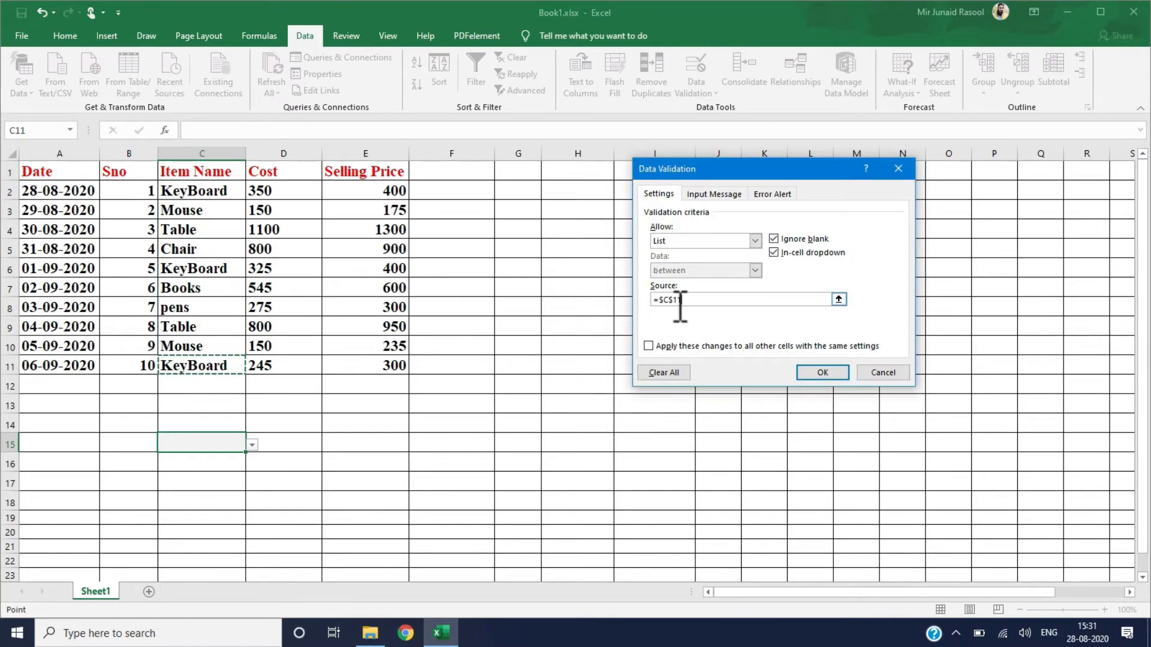
key("BackSpace")
key("BackSpace")
key("BackSpace")
key("BackSpace")
key("BackSpace")
key("BackSpace")
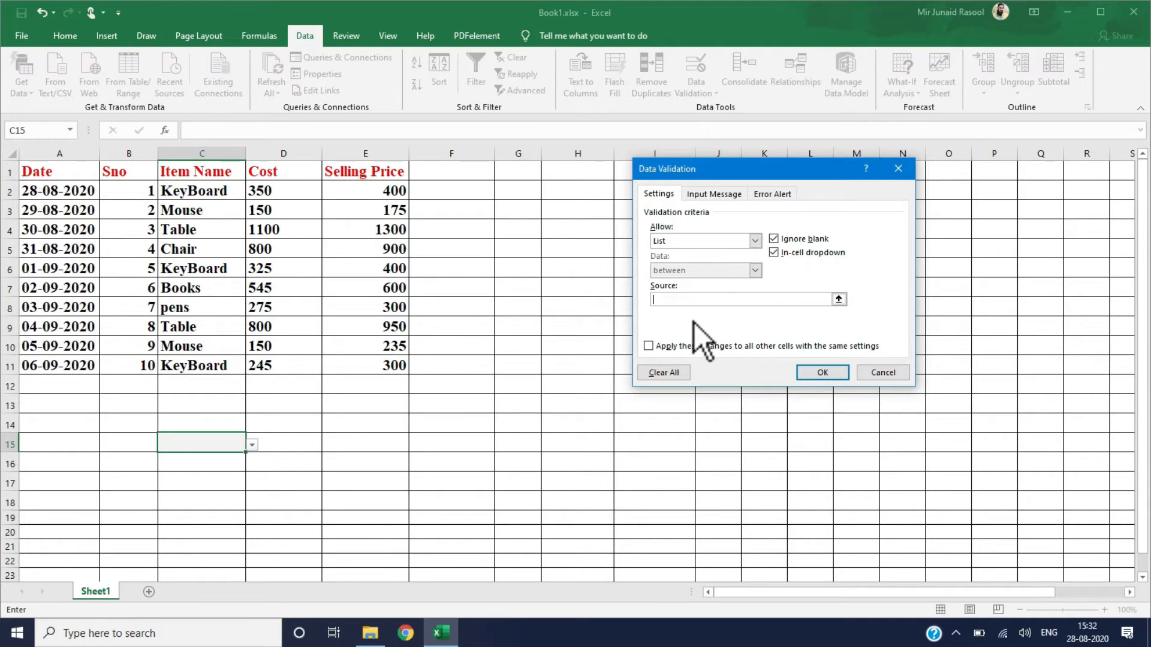
Set the list source of cell C15 to =name by selecting C2:C11, and apply the validation
left_click(199, 191)
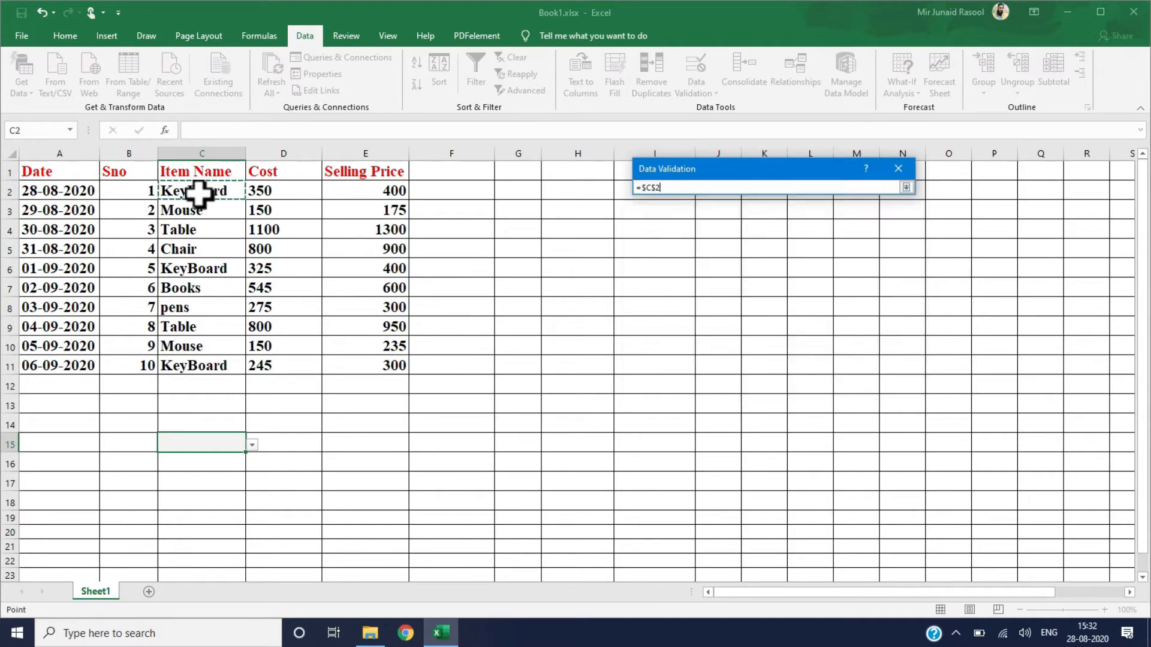
left_click_drag(201, 370, 201, 371)
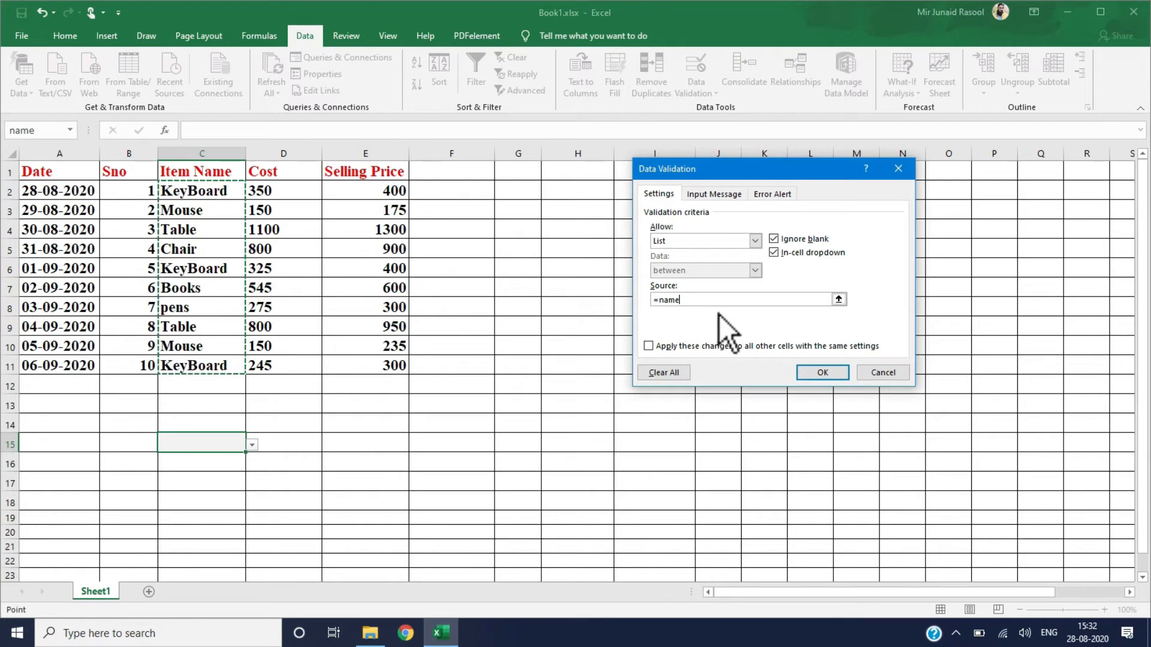
left_click(823, 375)
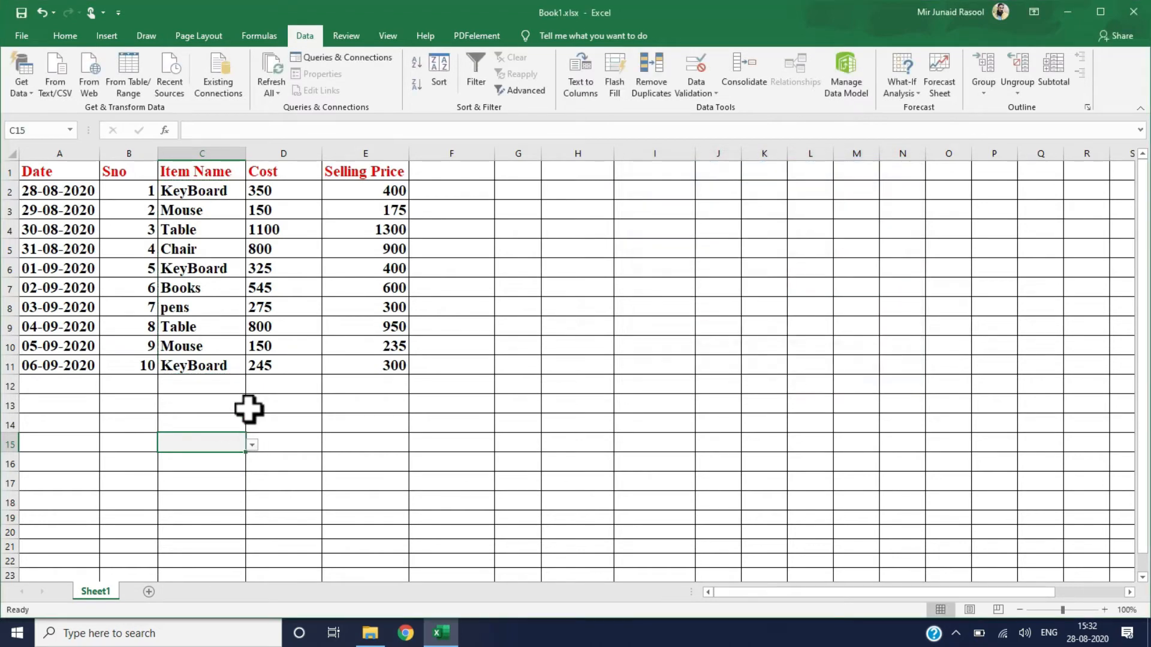
Open the drop-down list in cell C15, look through its items and close it without choosing one
left_click(253, 444)
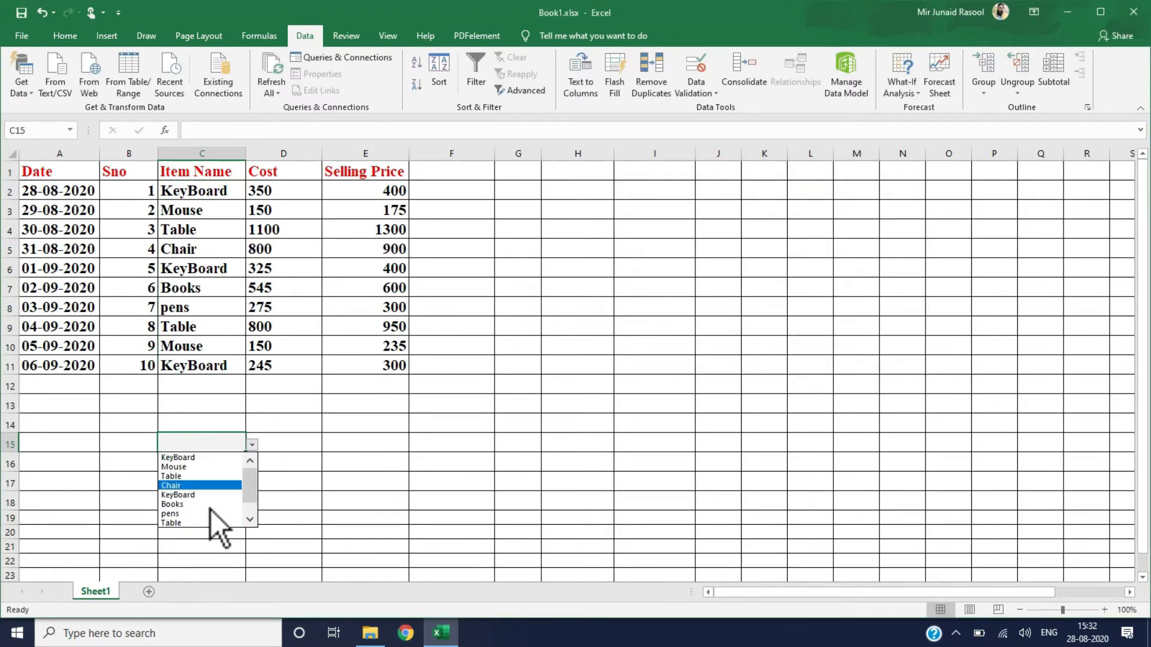
left_click_drag(254, 491, 253, 466)
key("Escape")
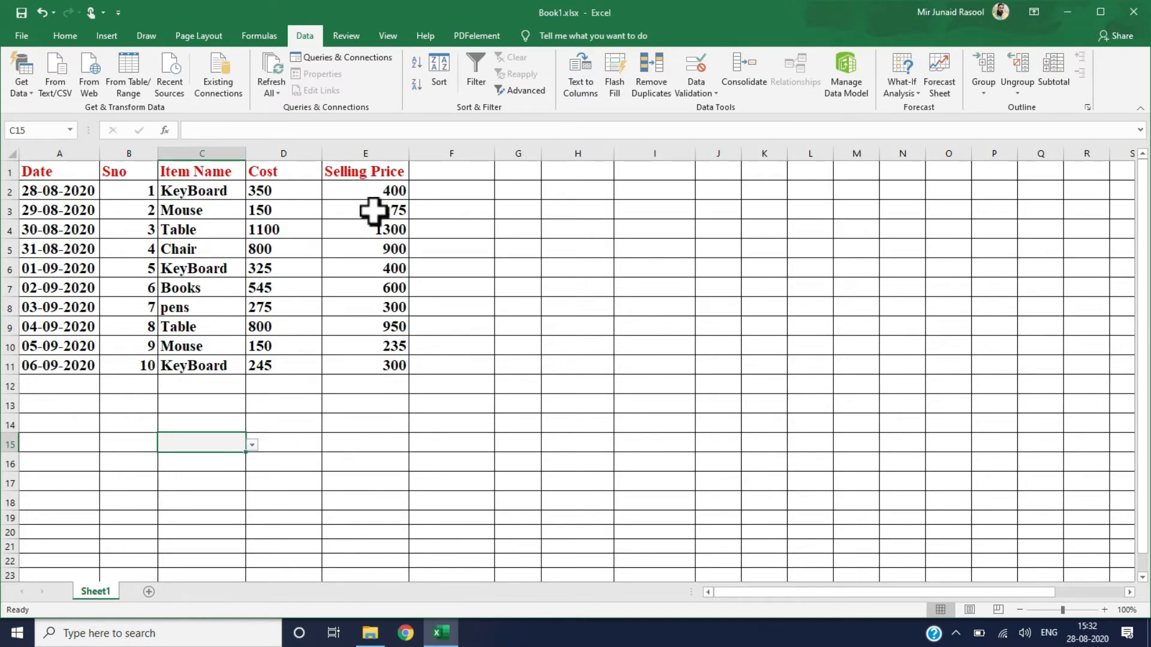
Enter the formula =SUMIF(name,C15,Selling) in cell E15, taking the ranges from the Item Name and Selling Price columns
left_click(332, 444)
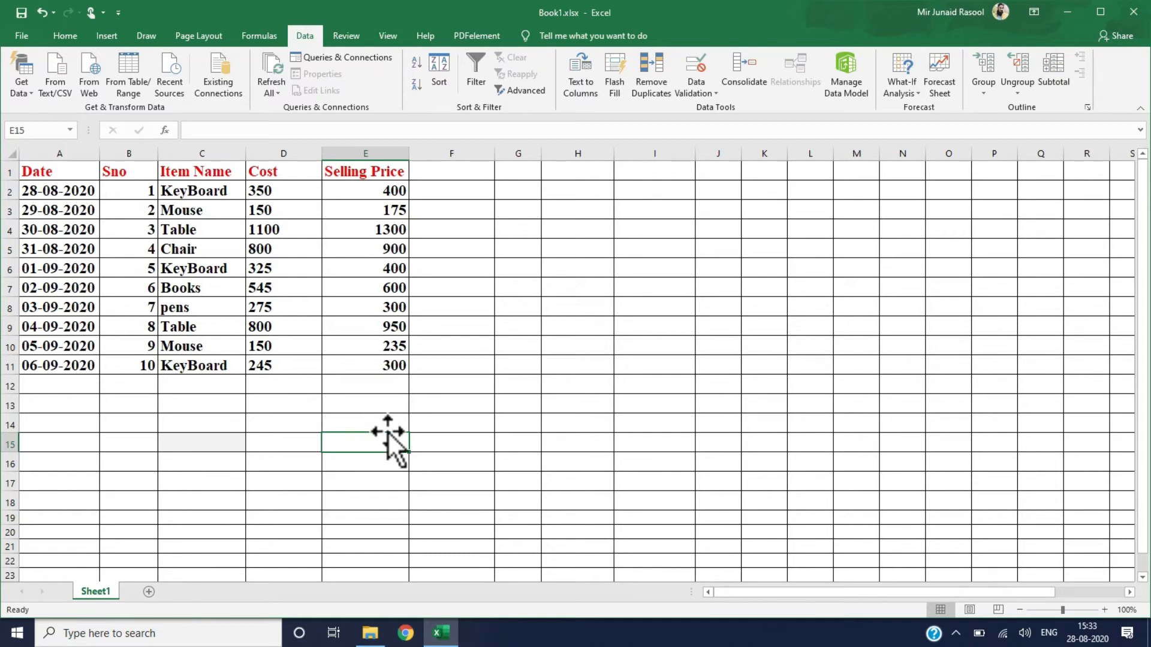
double_click(360, 442)
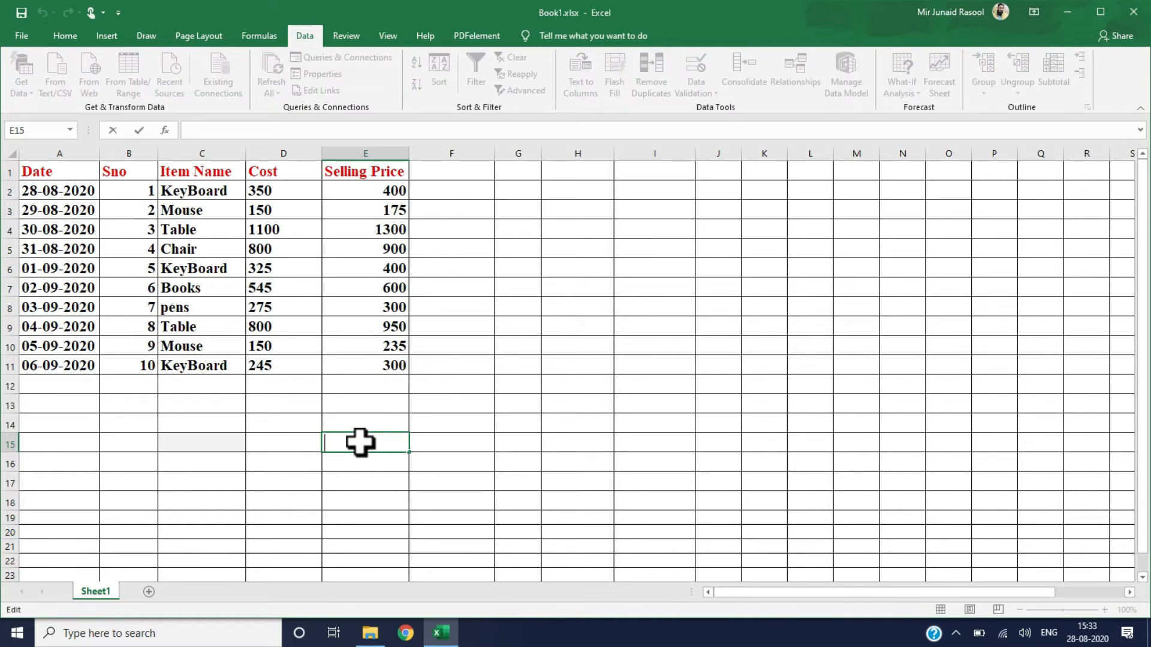
type("=sumif")
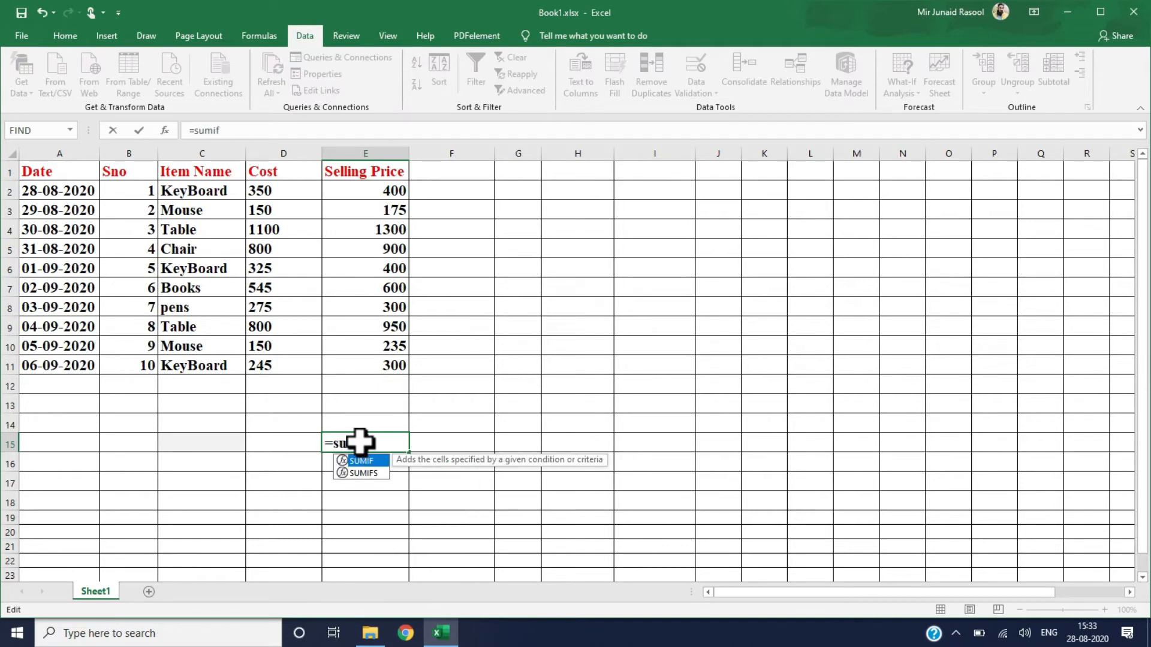
type("(")
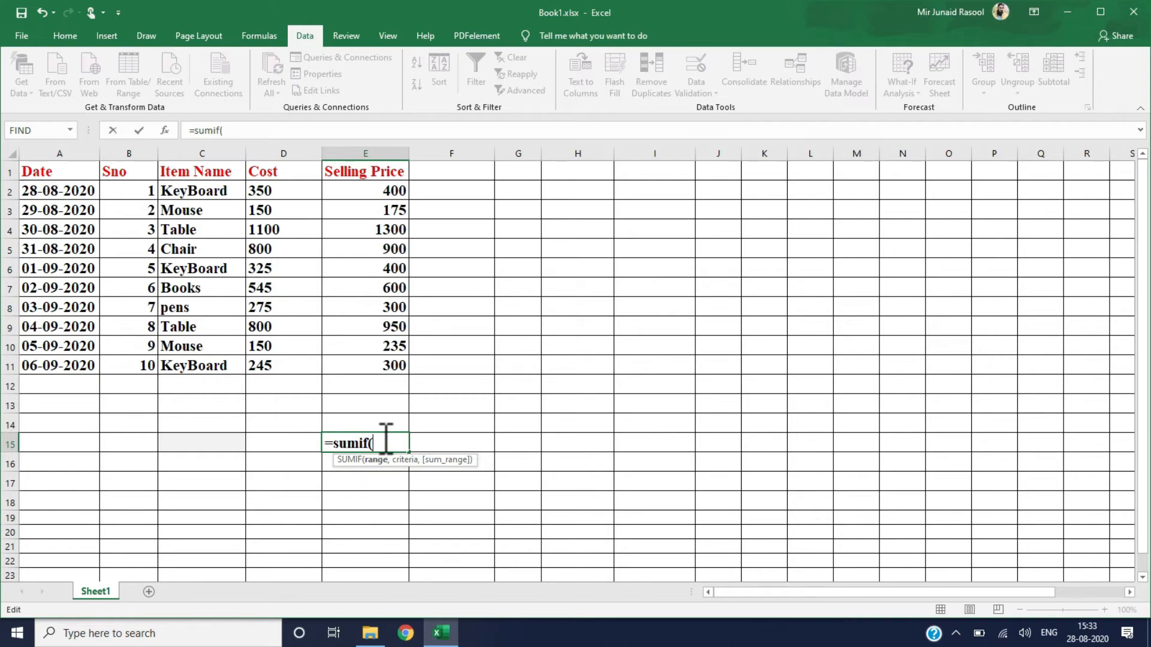
left_click_drag(182, 189, 198, 367)
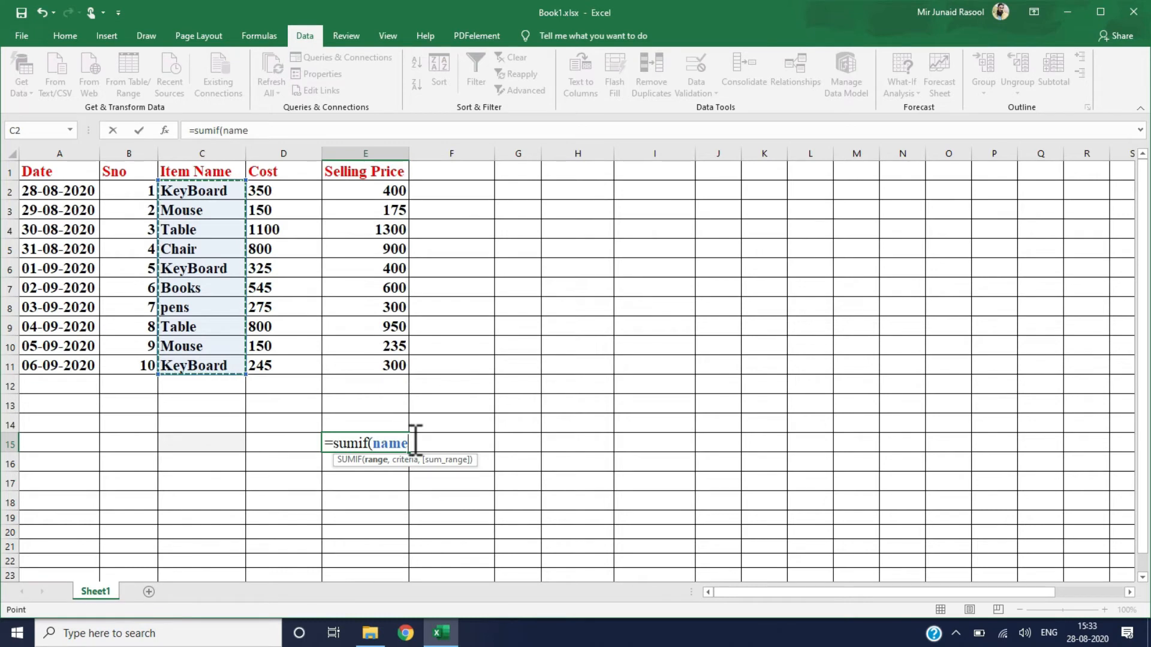
type(",")
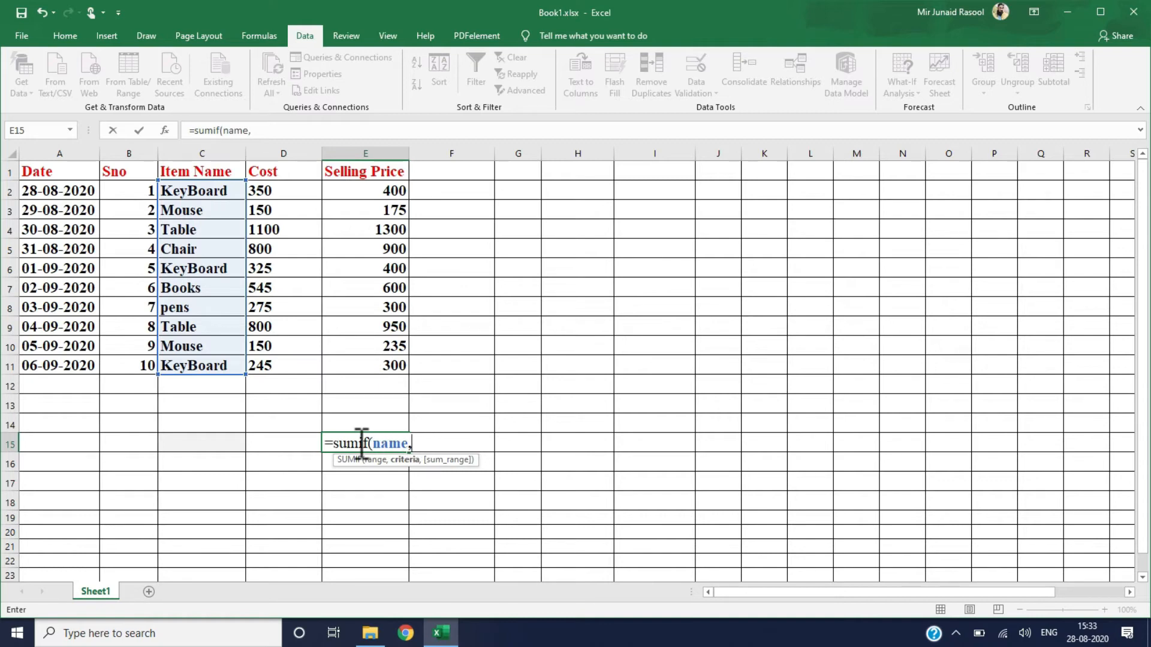
left_click(200, 445)
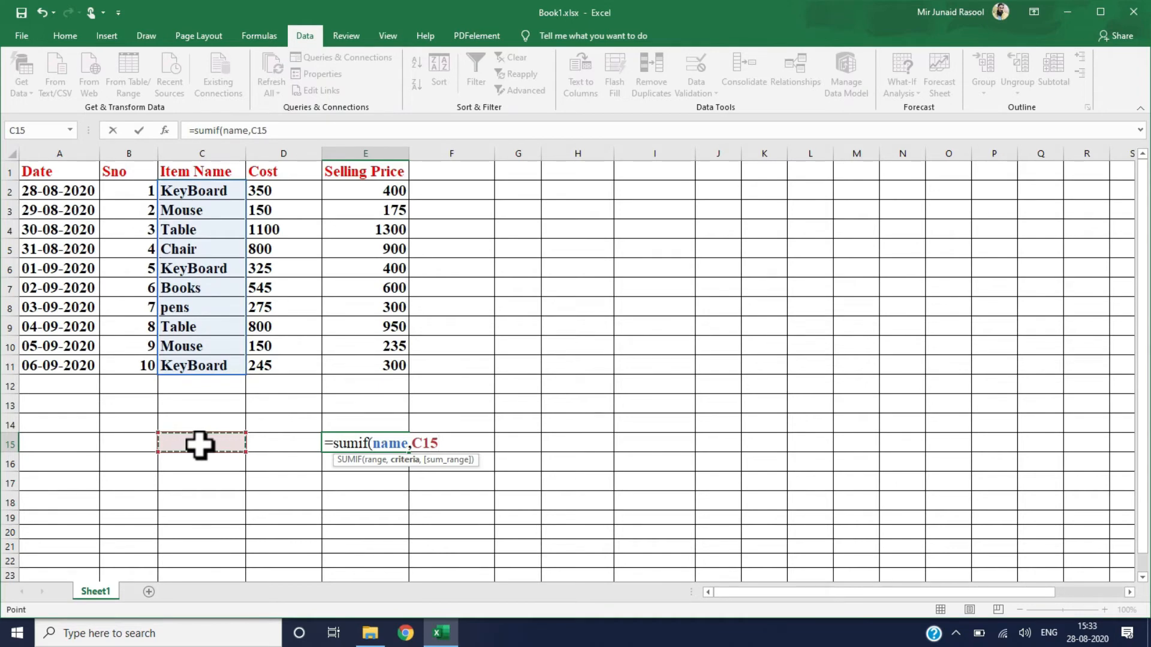
type(",")
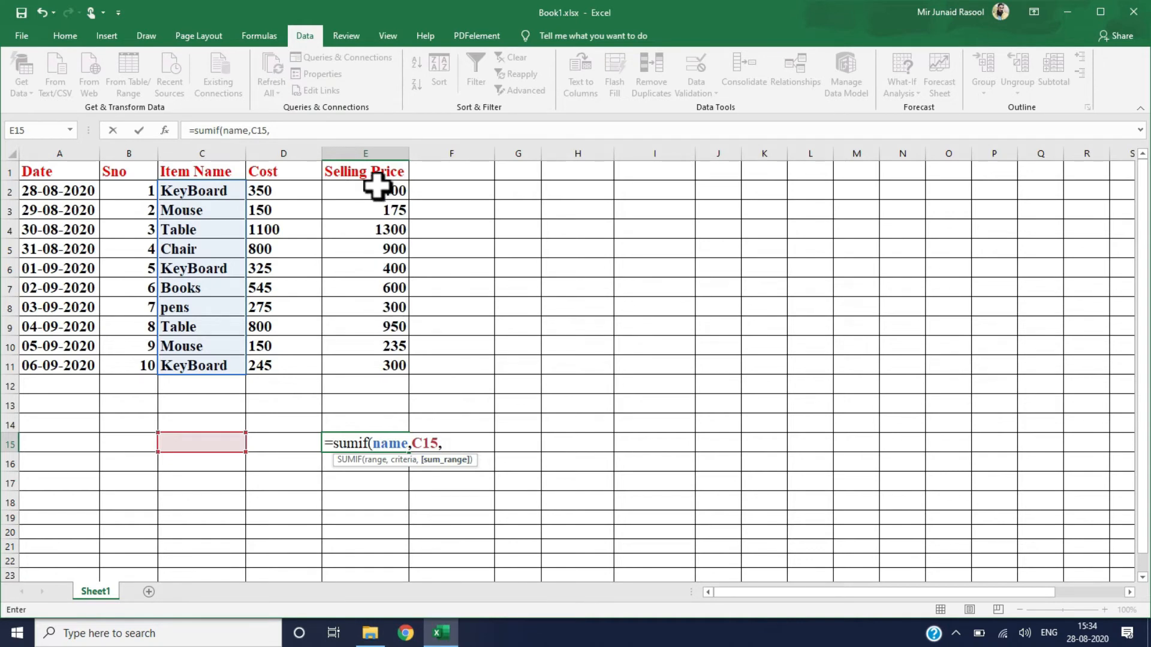
left_click_drag(377, 189, 379, 358)
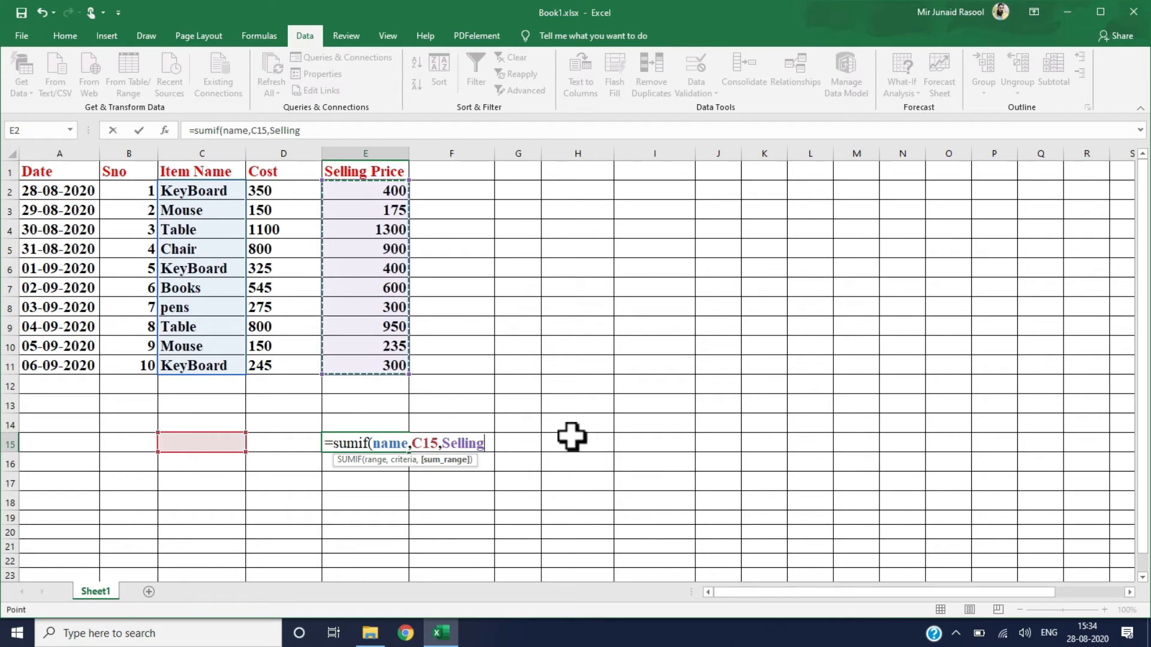
type(")")
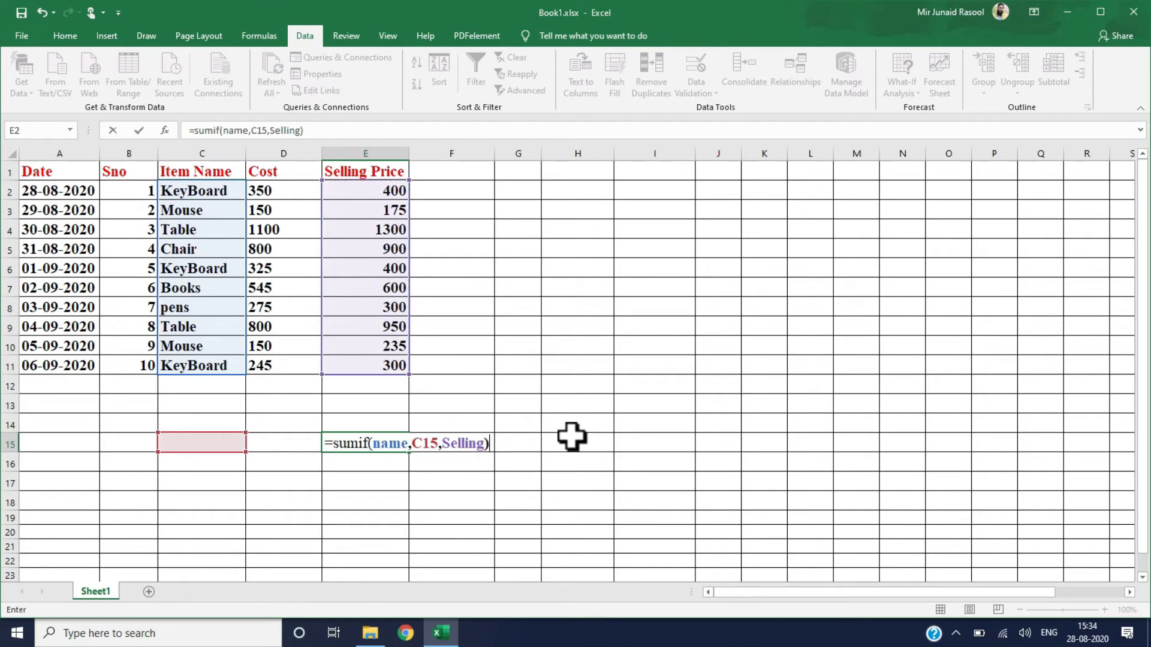
key("Return")
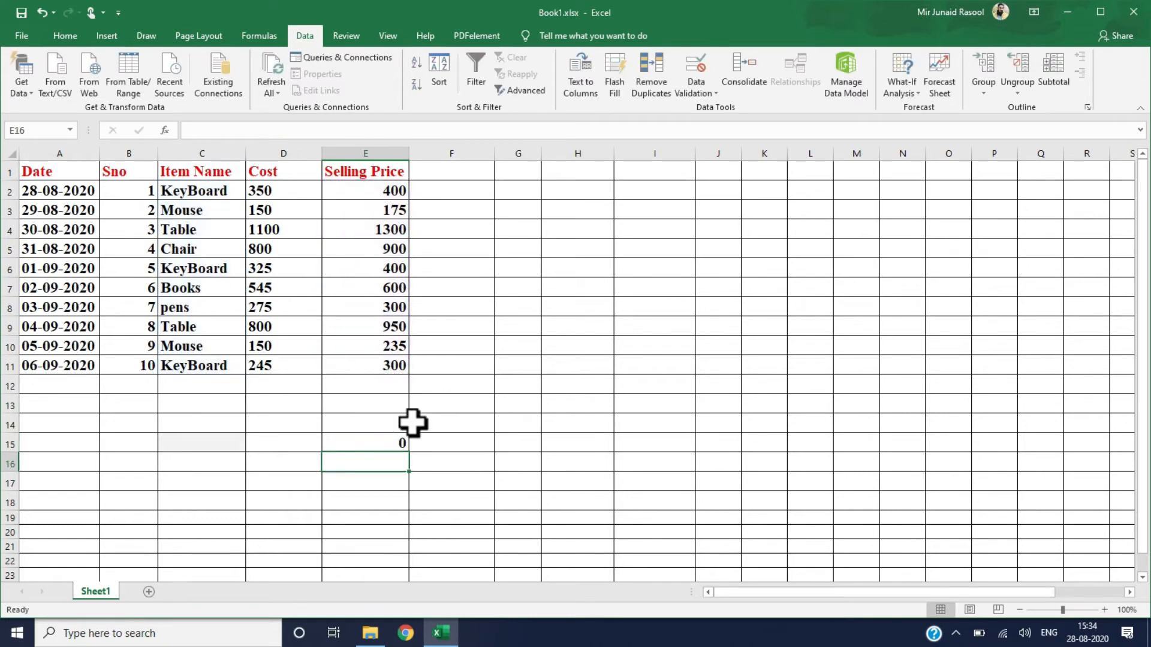
left_click(380, 444)
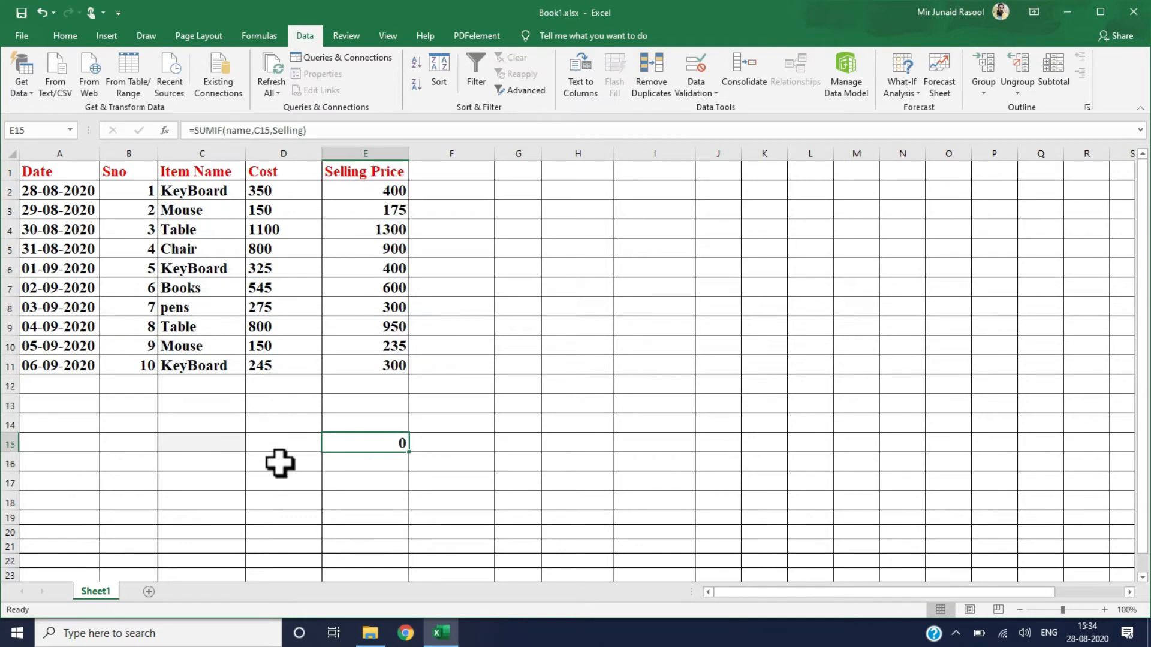
Test the sum formula by choosing Mouse, Table, KeyBoard, pens and KeyBoard again from the drop-down in C15
left_click(225, 442)
left_click(252, 446)
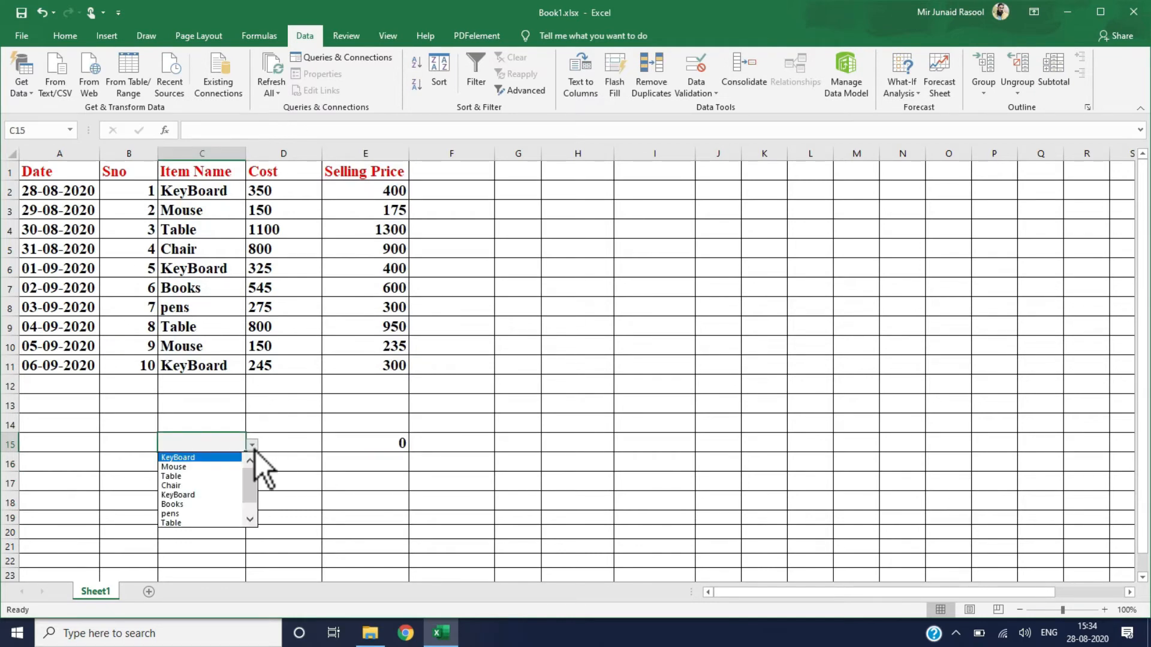
left_click(204, 467)
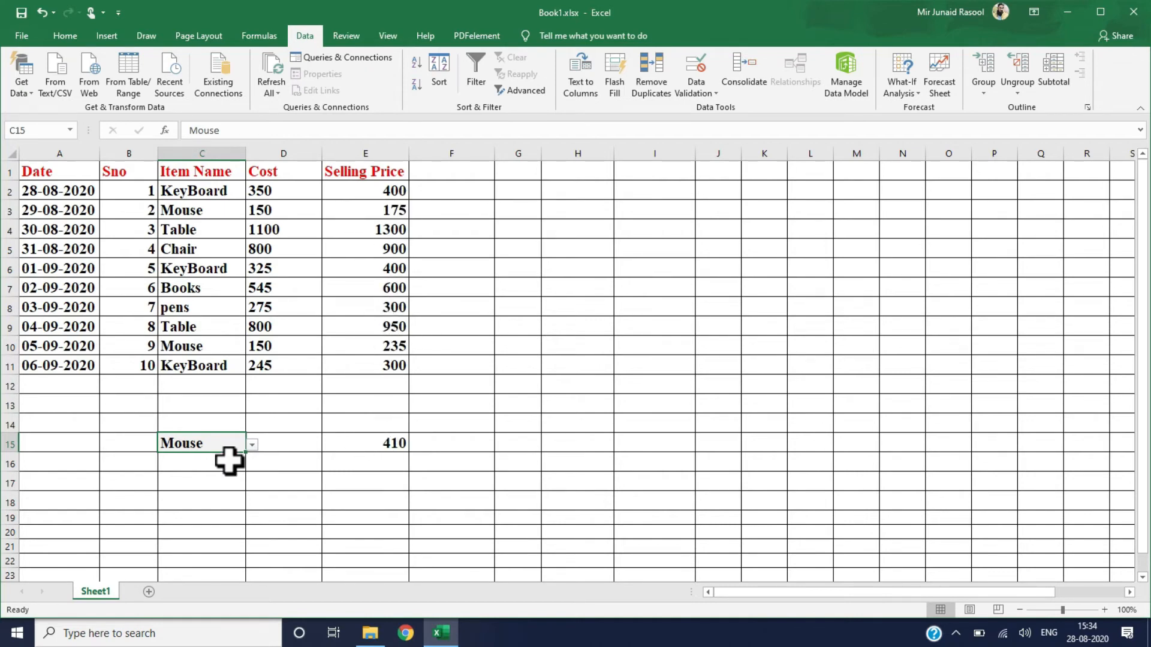
left_click(252, 444)
left_click(192, 471)
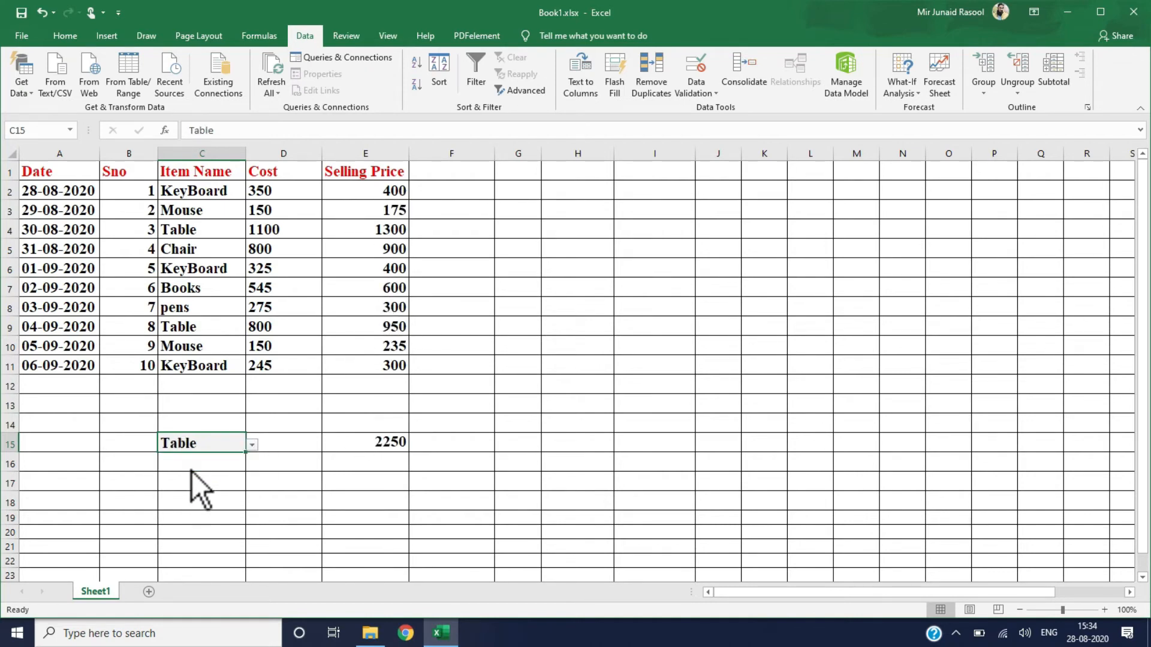
left_click(252, 445)
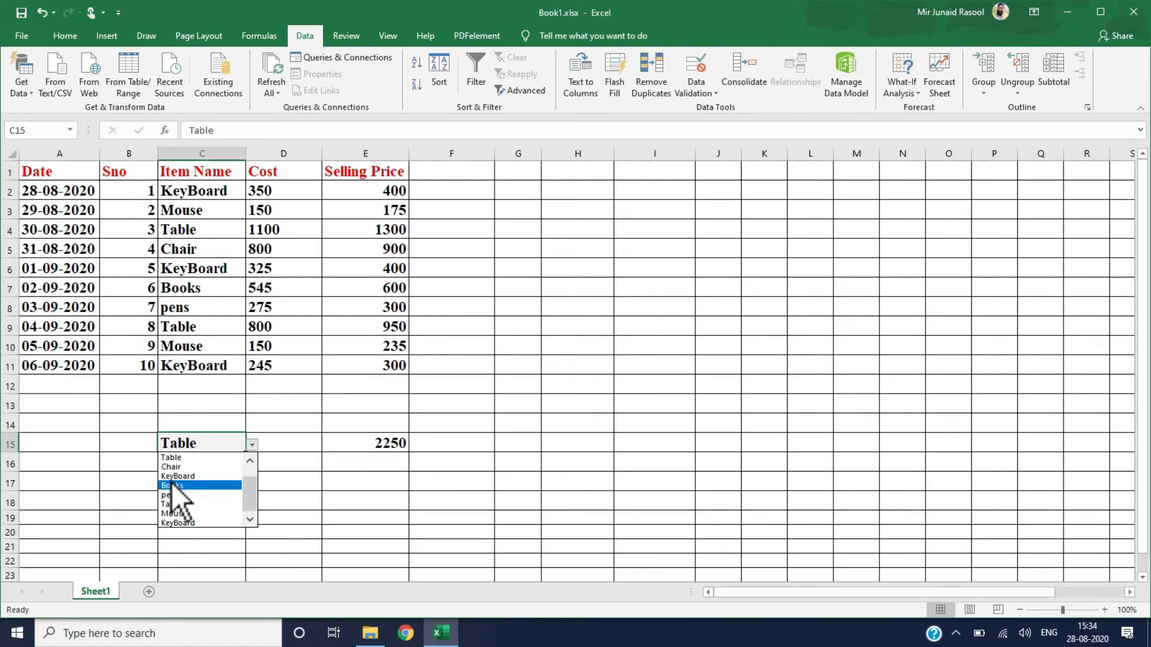
left_click(189, 473)
left_click(252, 445)
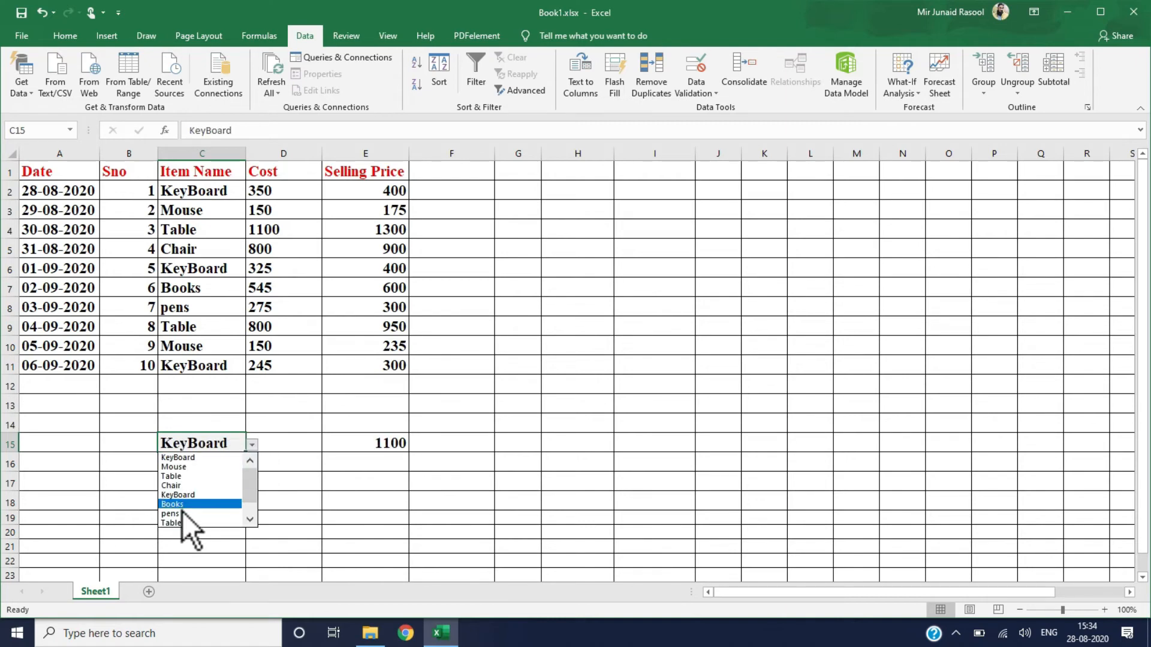
left_click(179, 515)
left_click(253, 445)
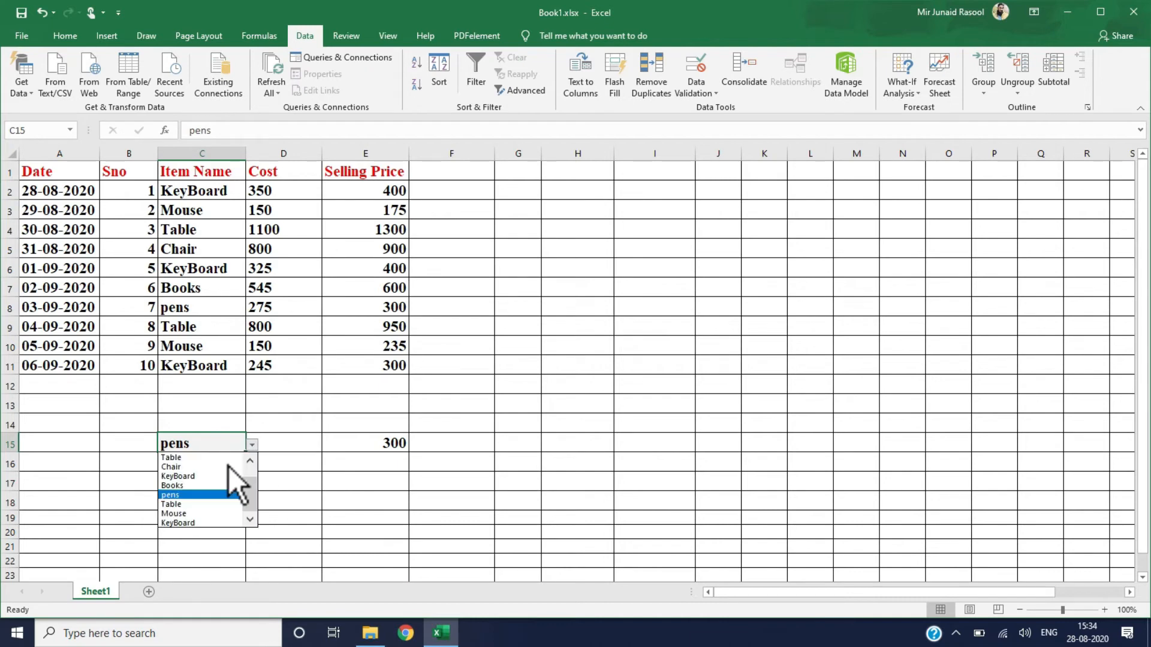
left_click(185, 522)
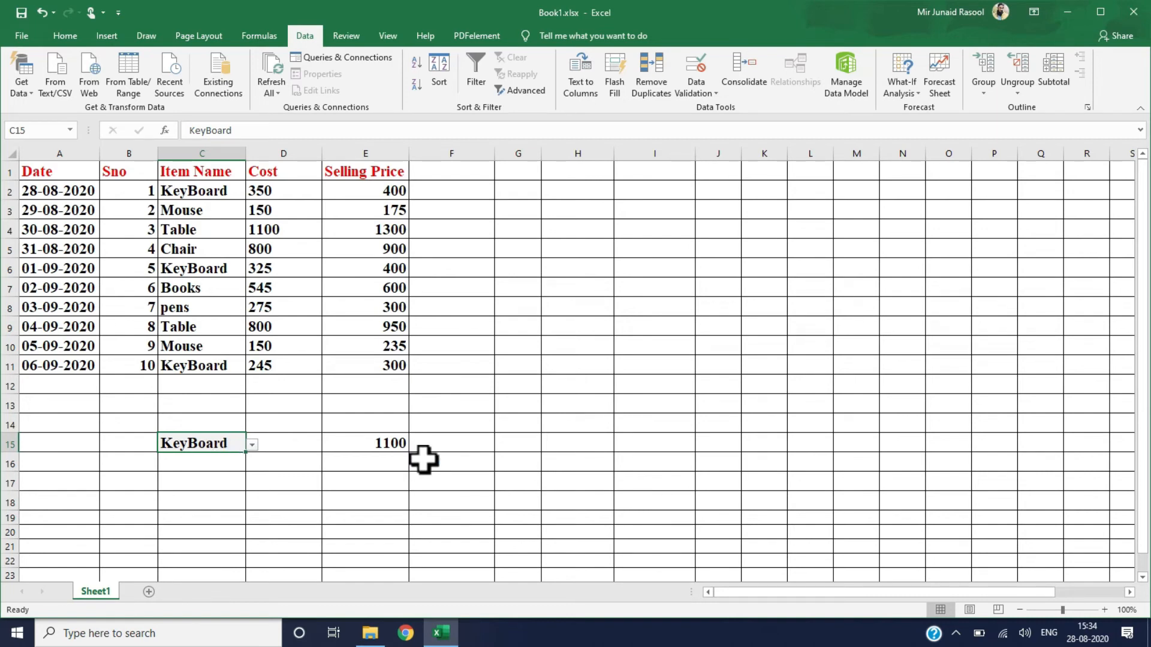
Widen column E slightly and enter the formula =COUNTIF(name,C15) in cell E17
left_click(365, 482)
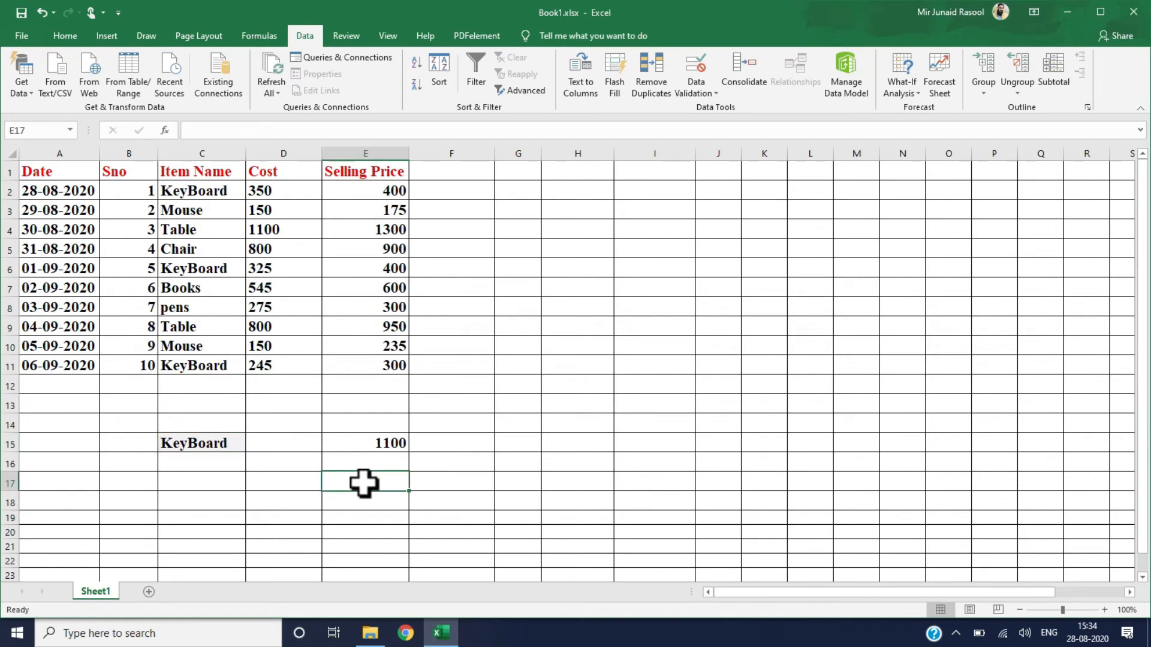
left_click_drag(408, 151, 426, 151)
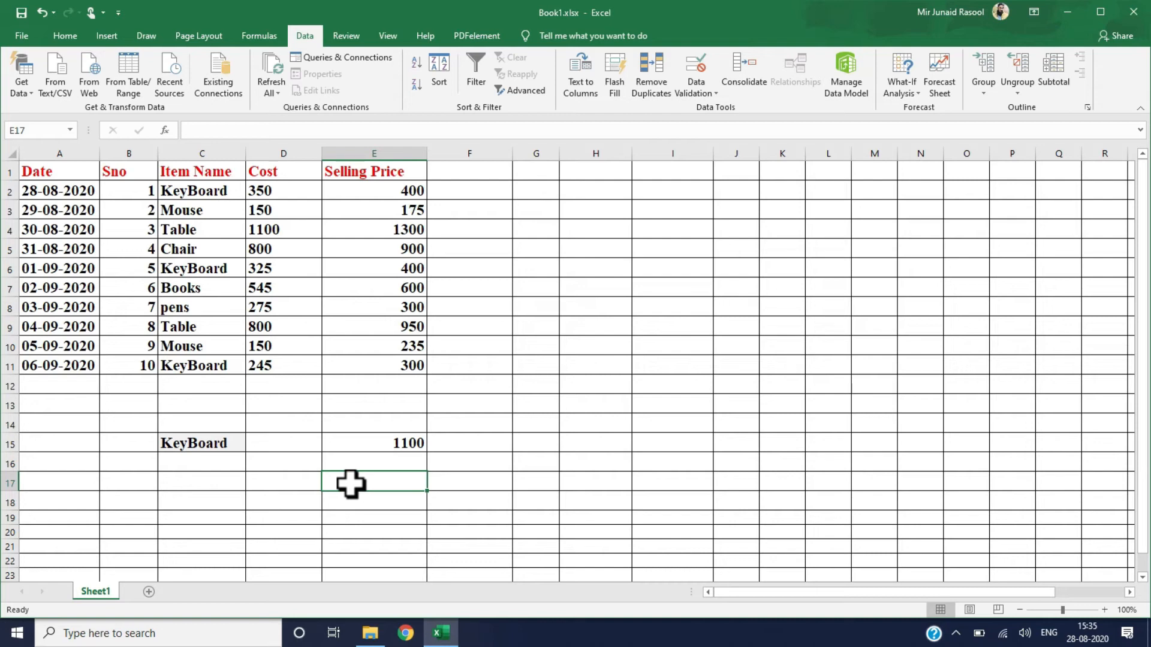
type("=")
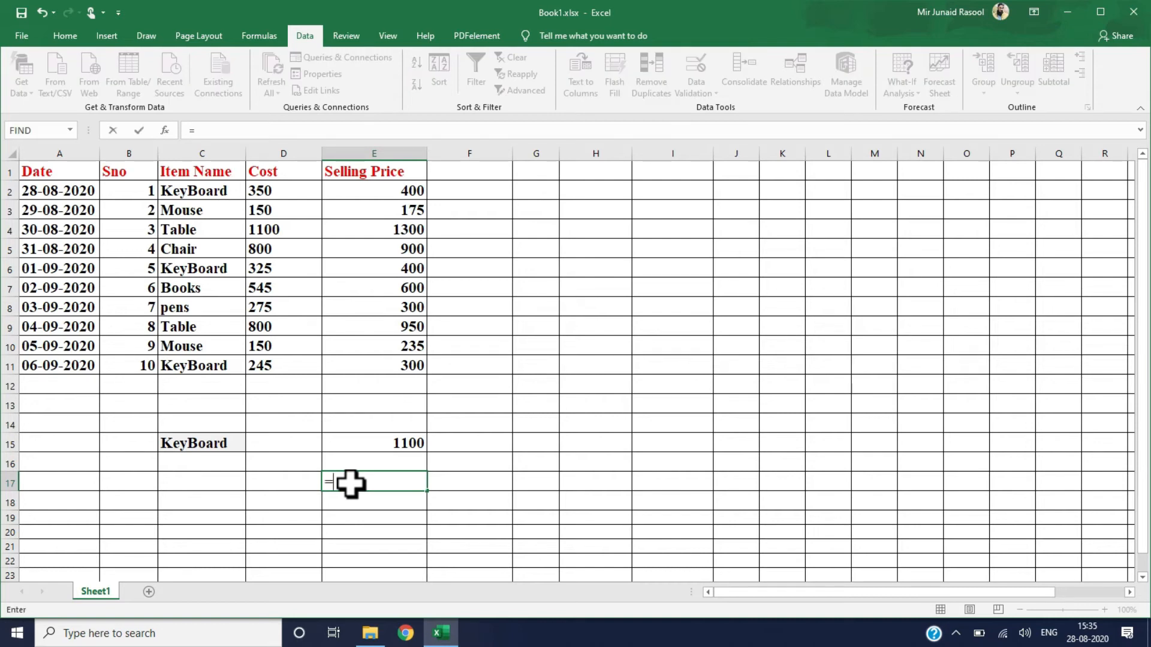
type("coun")
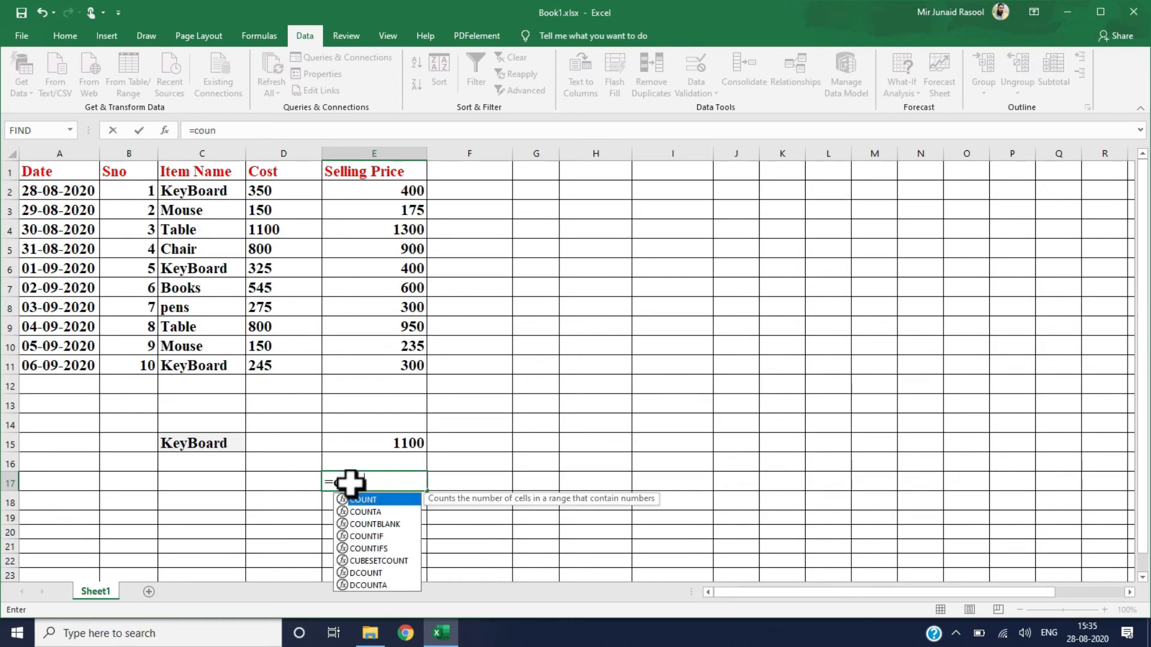
type("tif")
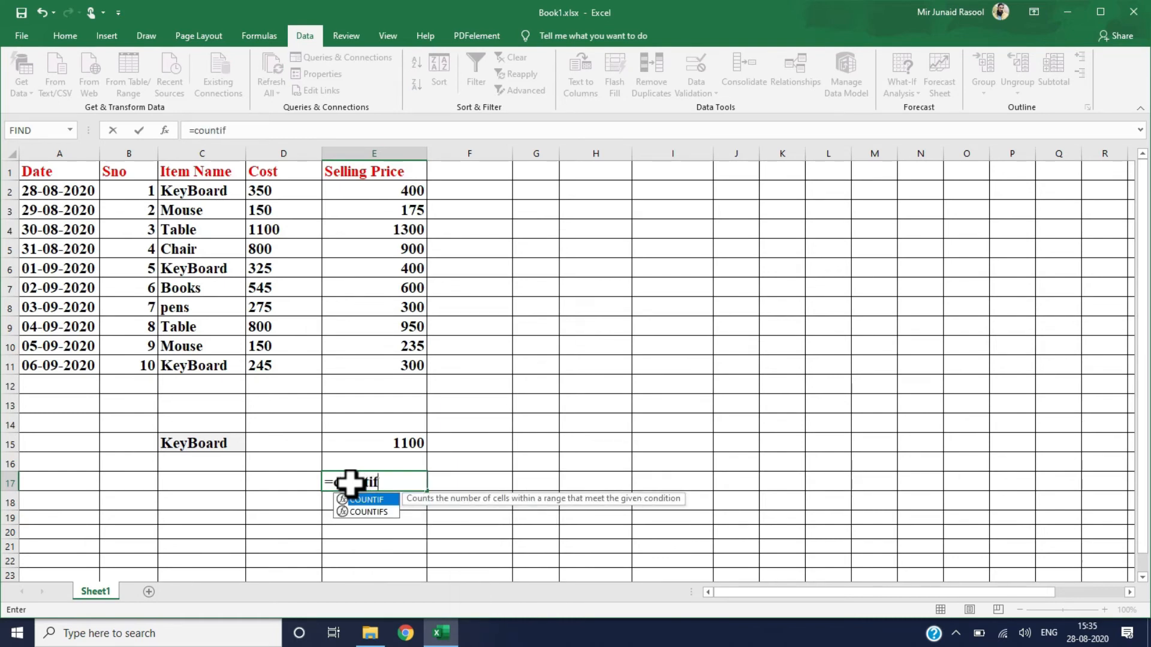
type("(")
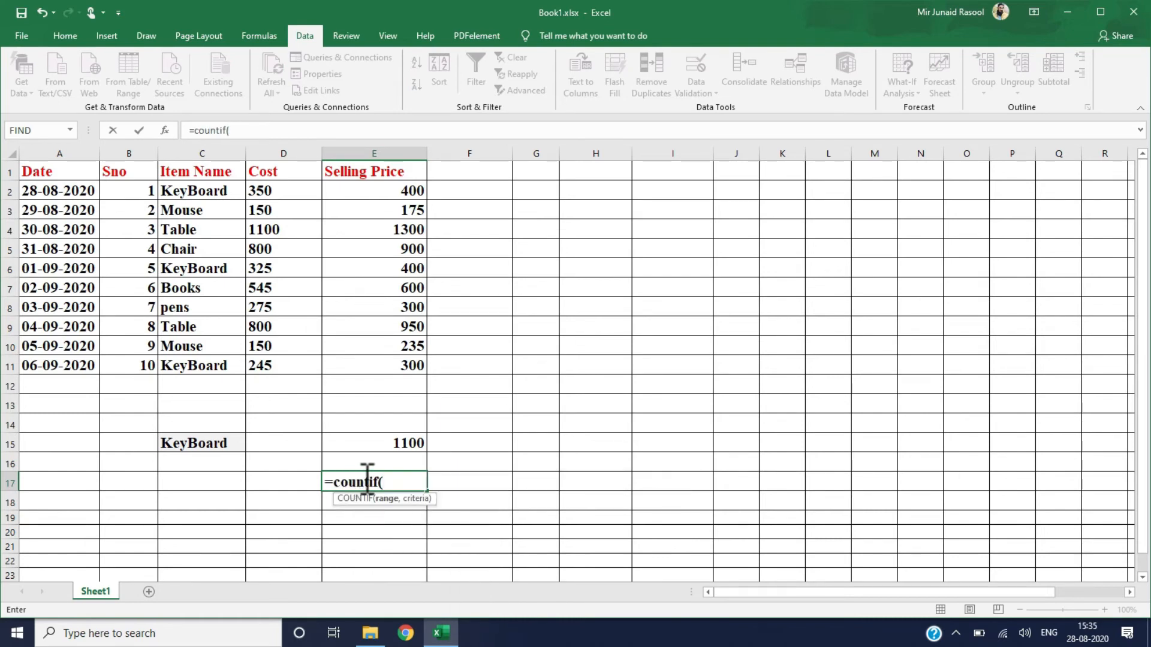
left_click_drag(180, 190, 180, 364)
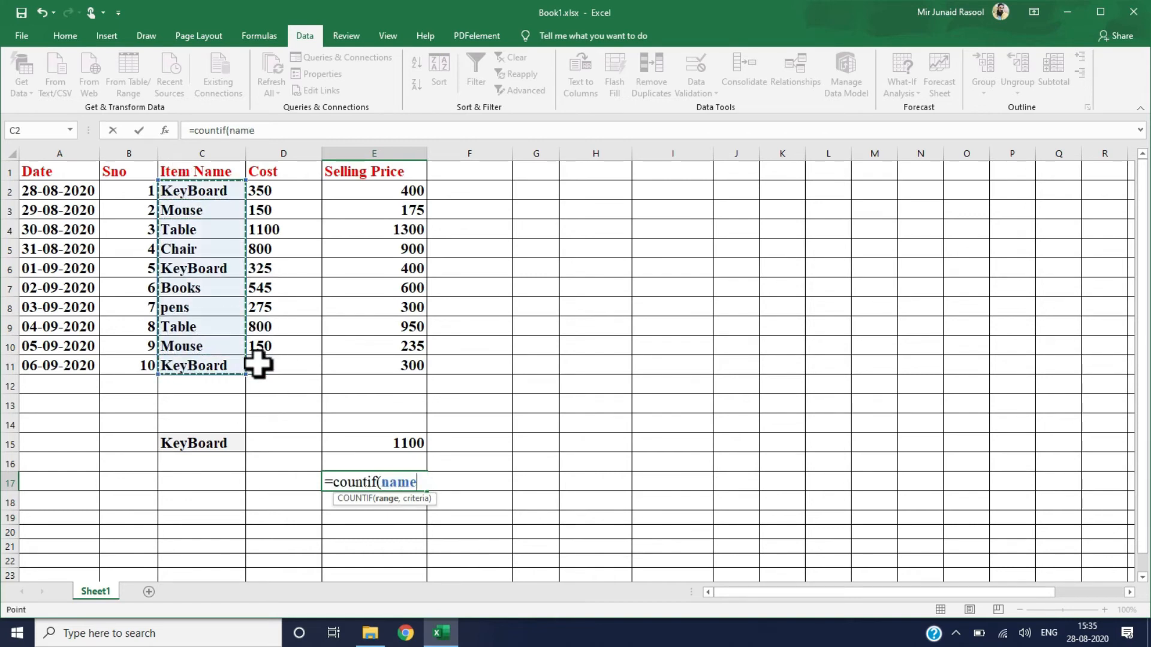
type(",")
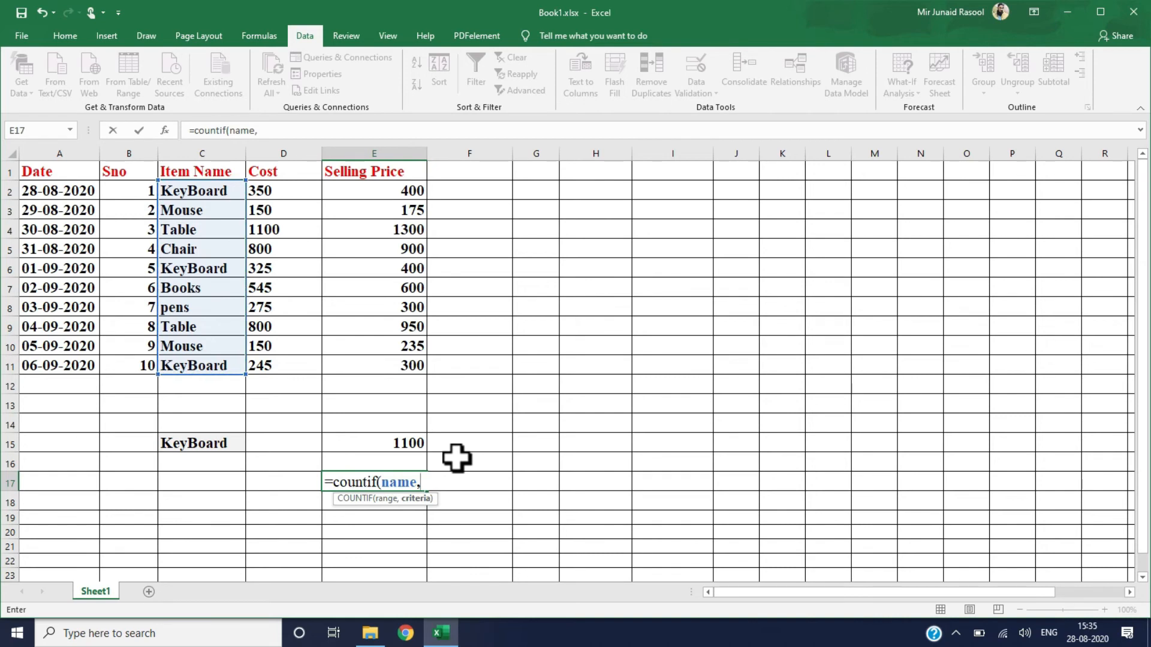
left_click(209, 443)
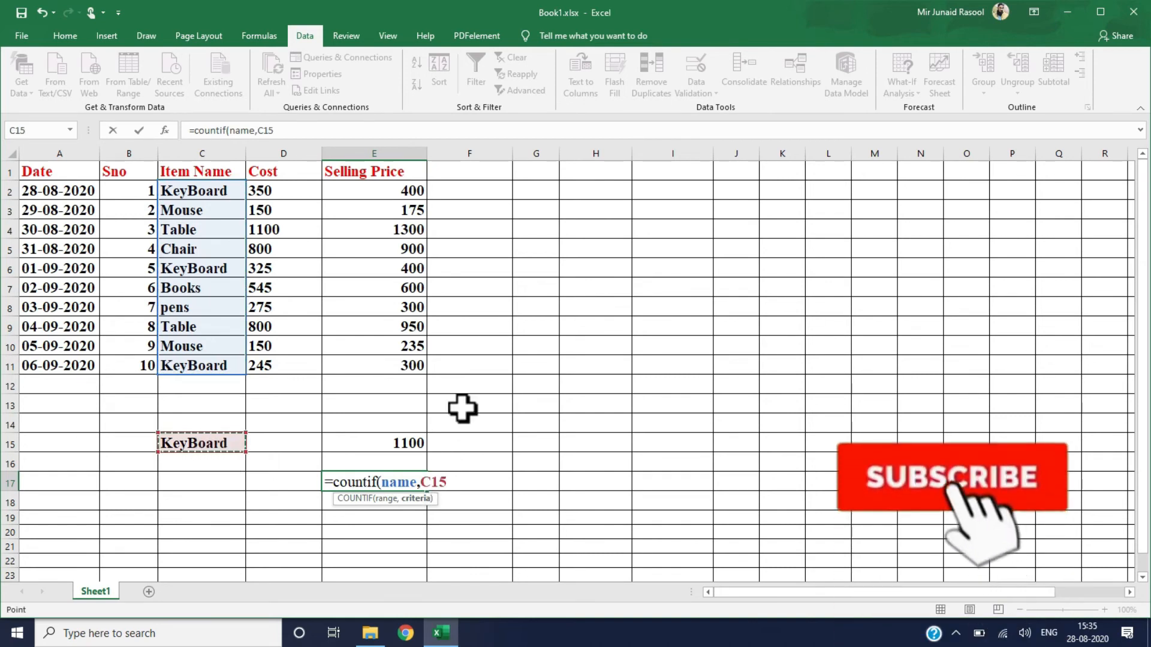
type(")")
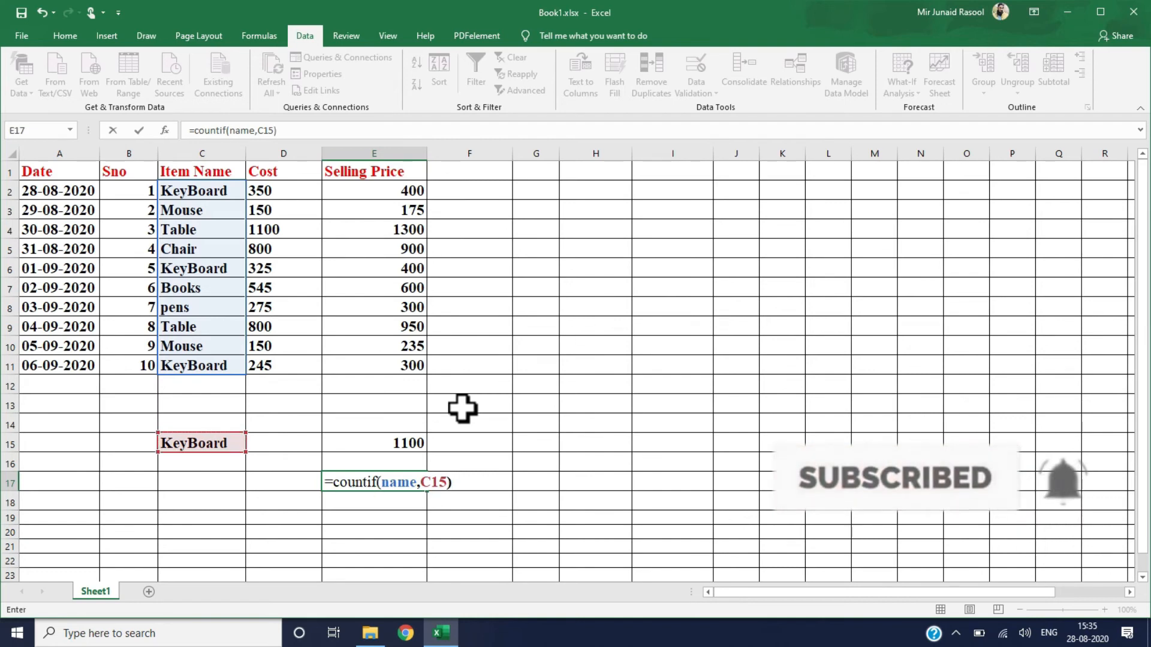
key("Return")
left_click(375, 485)
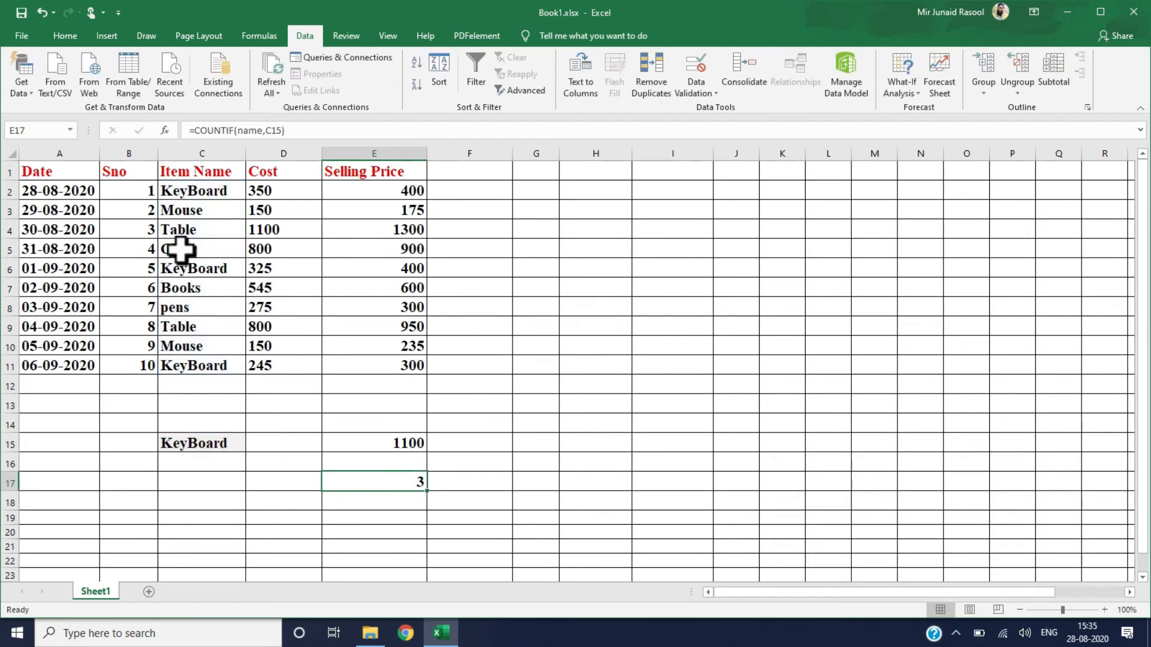
Test the sum and count formulas by choosing Table, the second Table entry and pens from the drop-down in C15
left_click(238, 444)
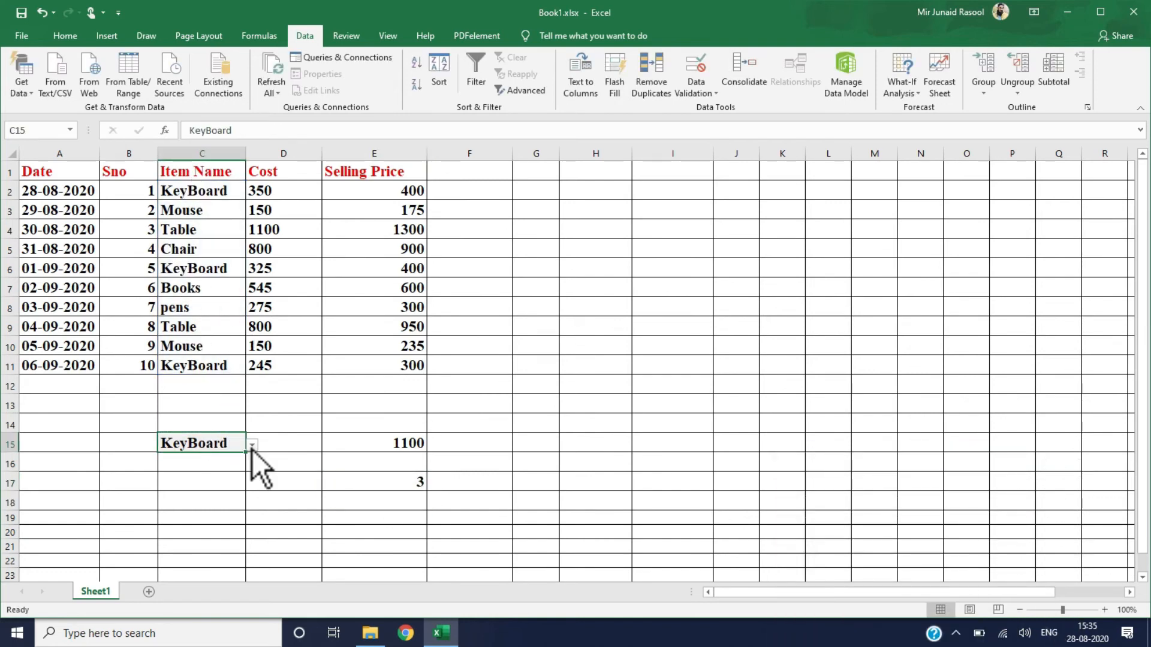
left_click(253, 447)
left_click(190, 479)
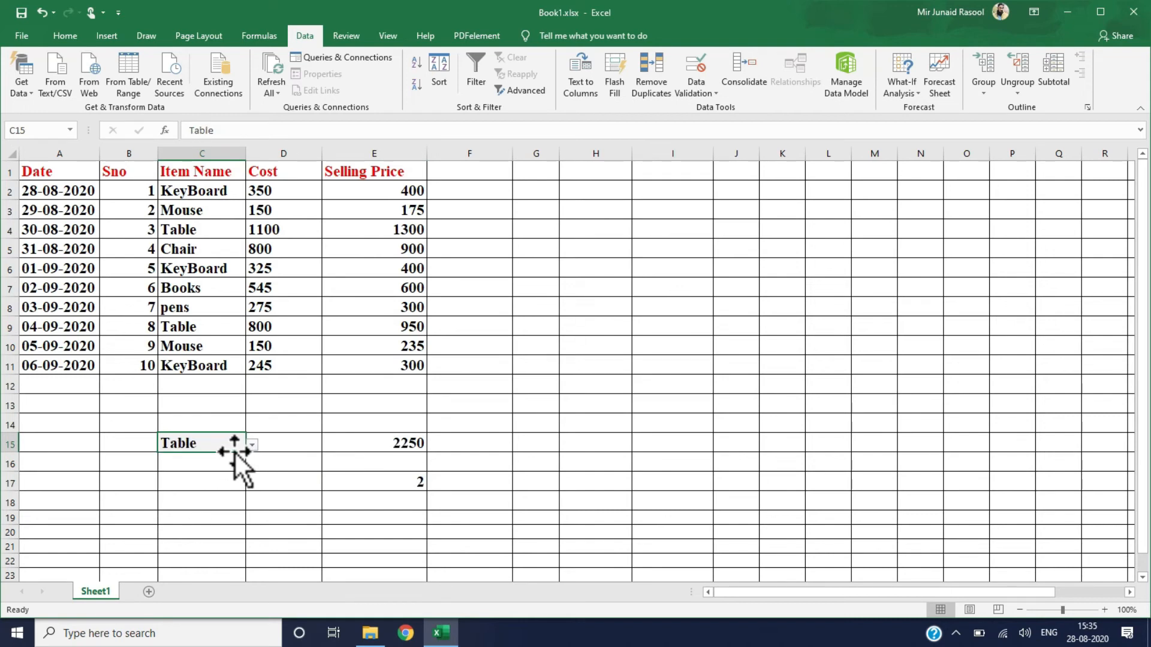
left_click(252, 444)
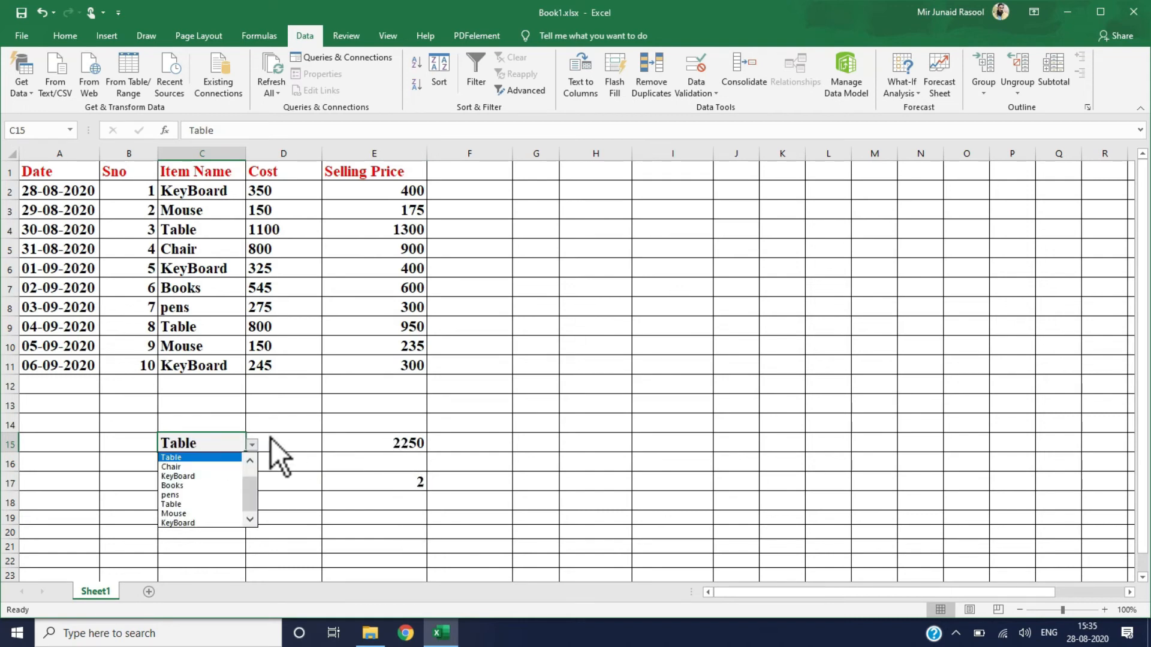
left_click(193, 507)
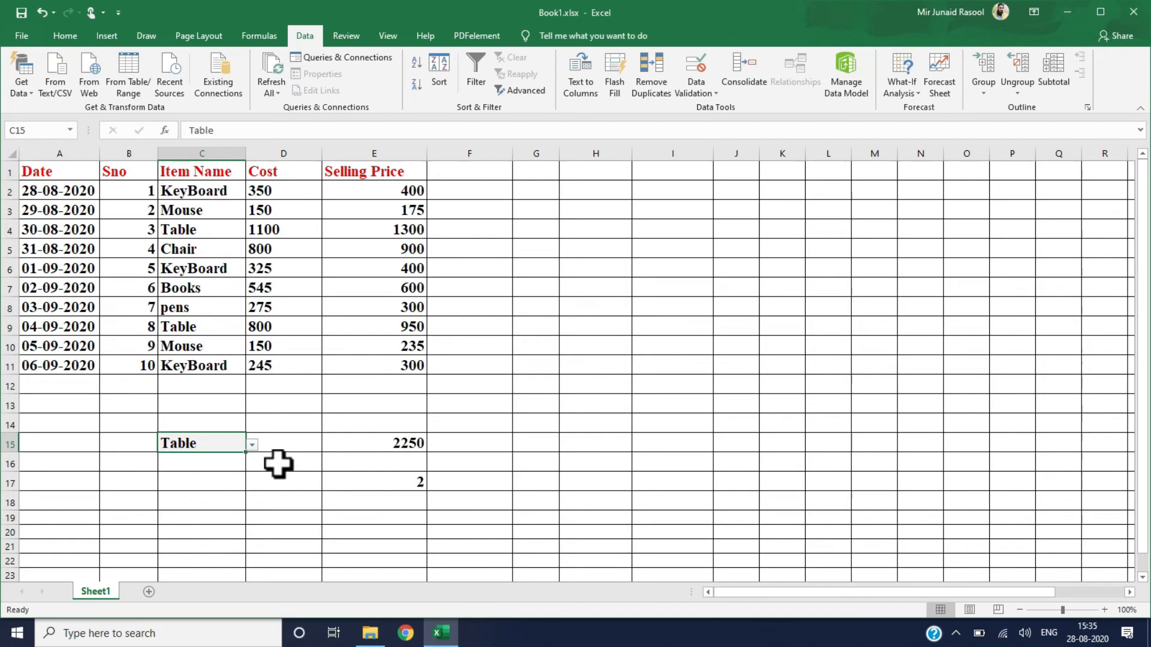
left_click(253, 446)
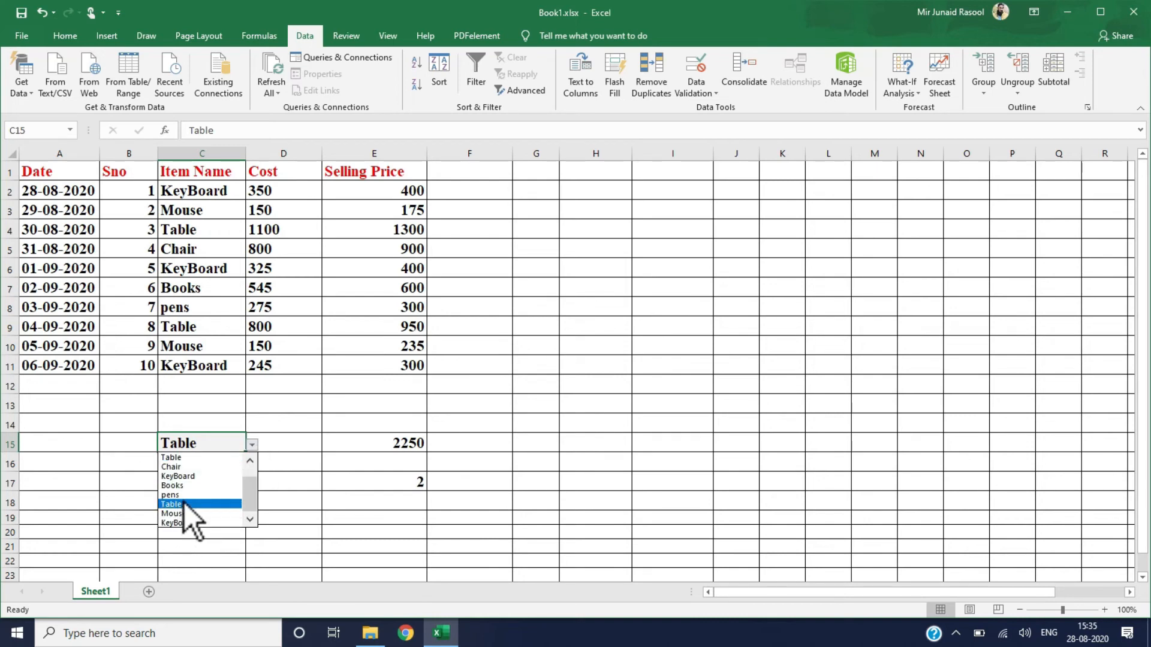
left_click(186, 500)
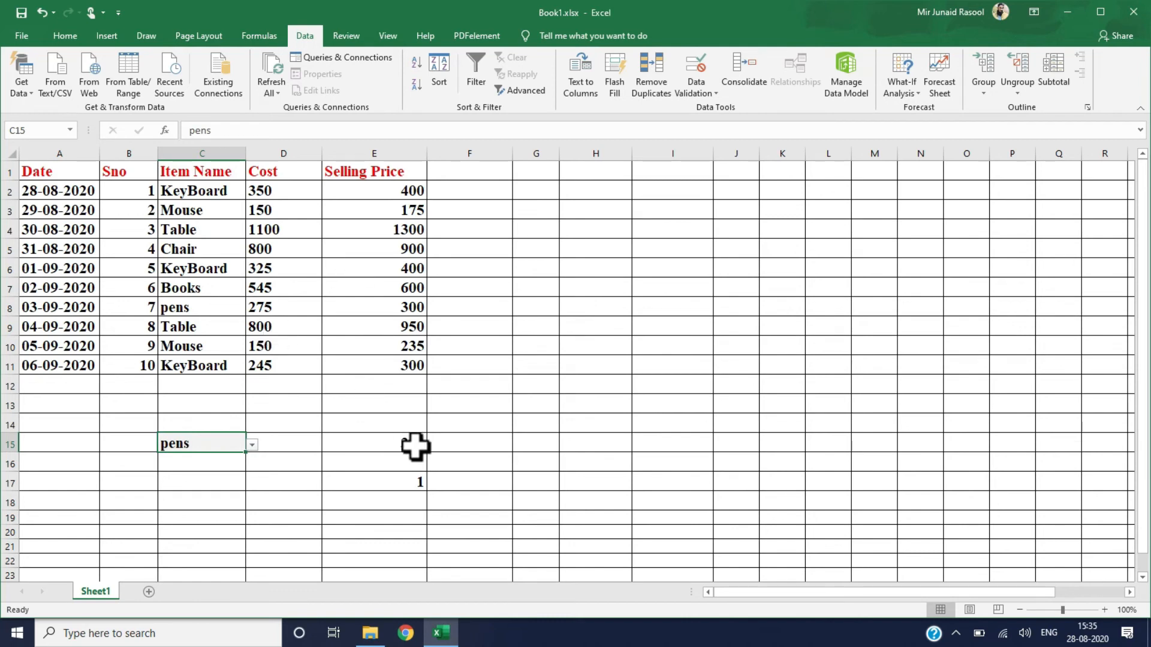
Review the COUNTIF formula in E17, the SUMIF formula with its highlighted ranges in E15, and the item entry in C15
left_click(366, 487)
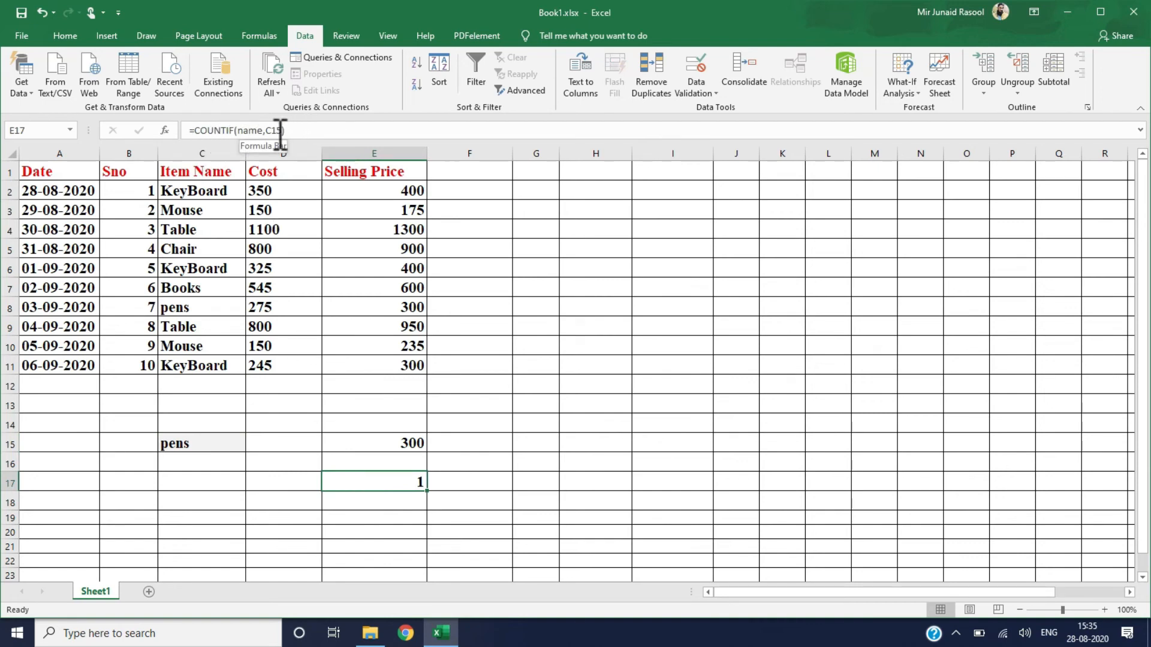
left_click(370, 442)
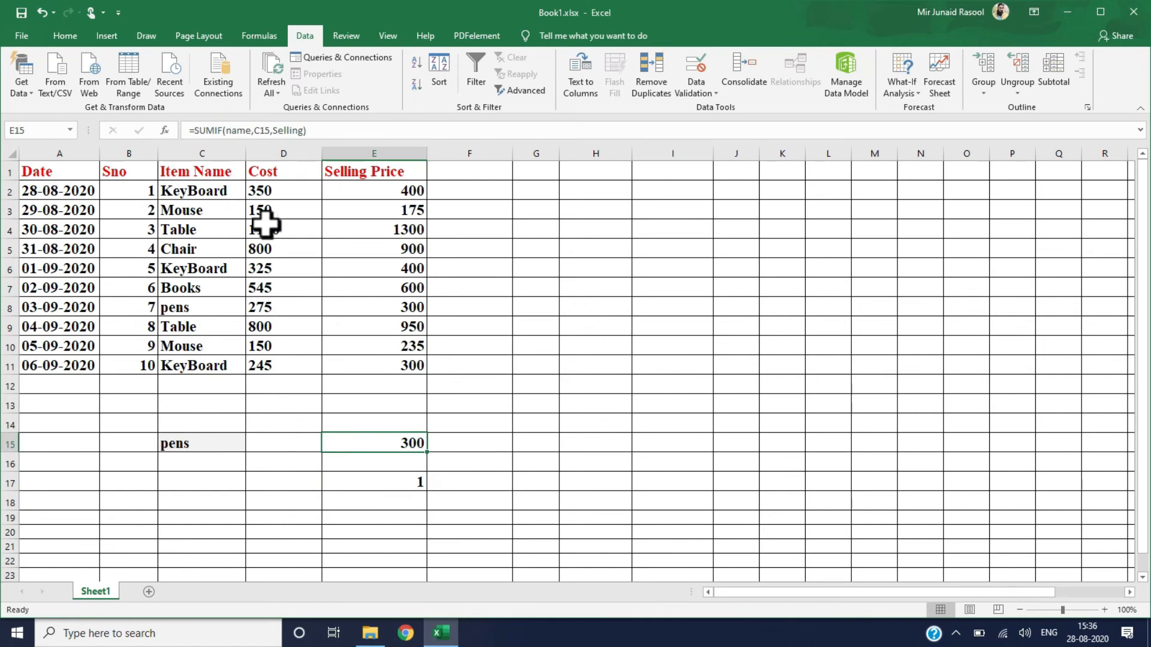
double_click(381, 441)
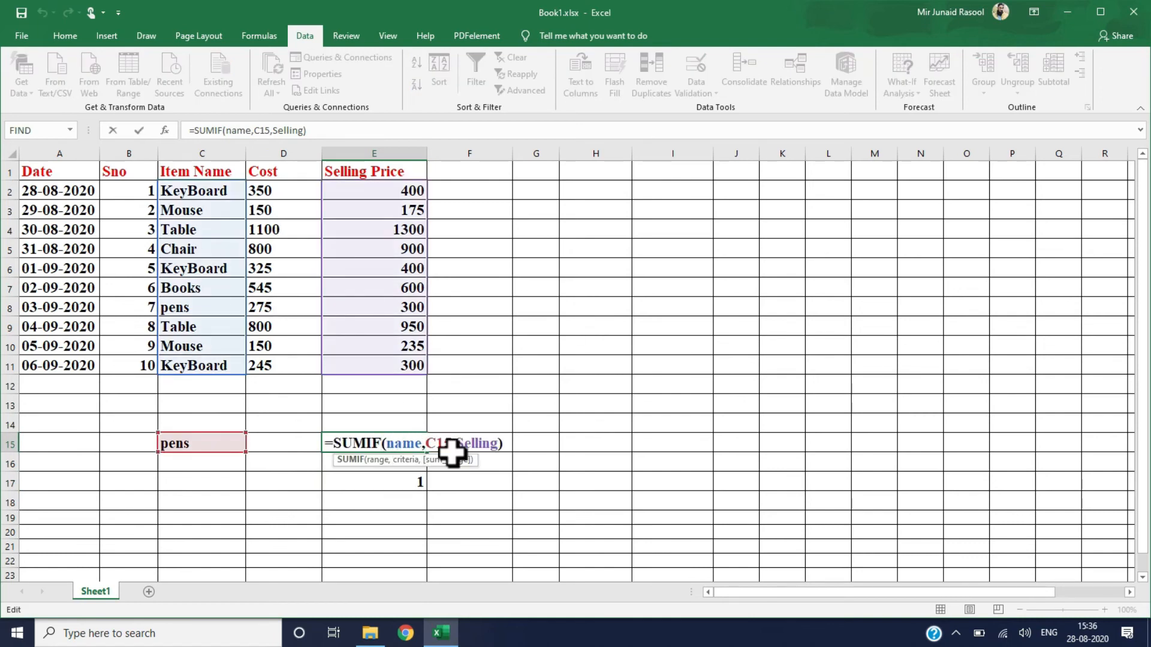
left_click(339, 418)
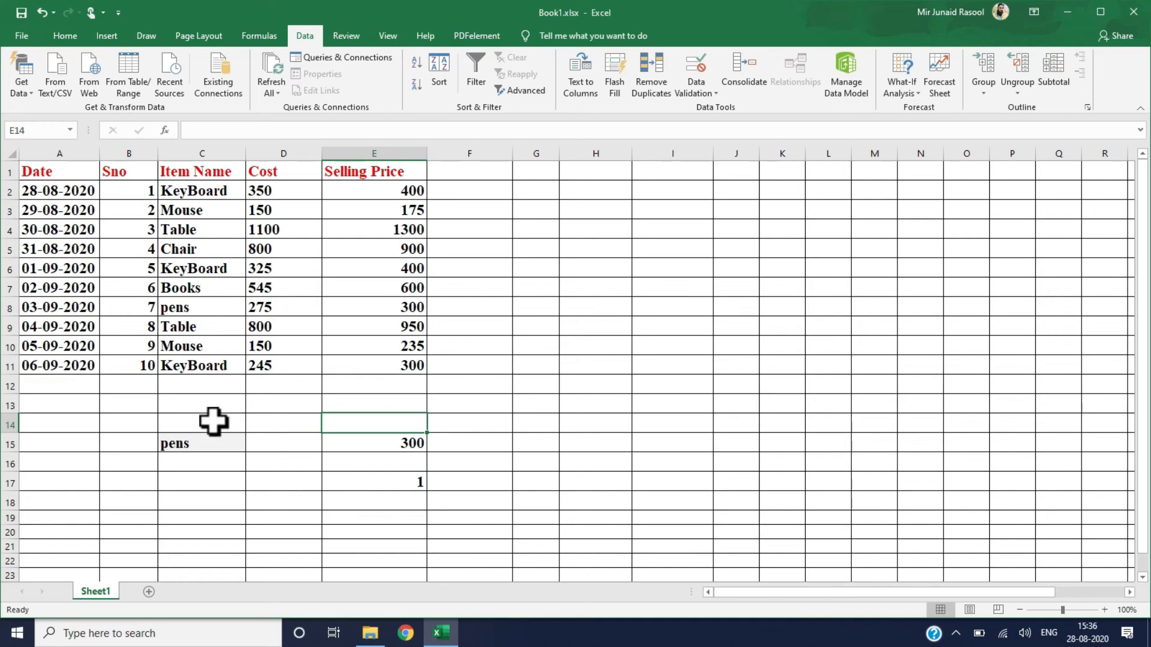
double_click(205, 444)
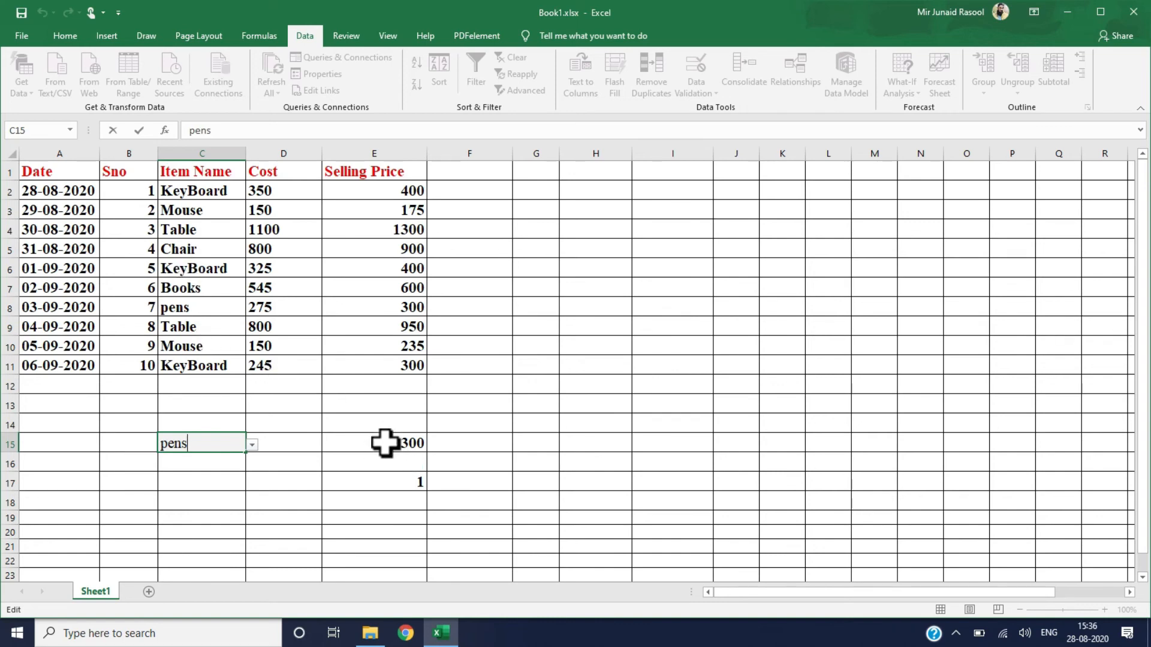
Delete the date in A11 and clear all contents and formatting from A3:A10 in the Date column
left_click(58, 365)
left_click_drag(58, 365, 41, 215)
key("BackSpace")
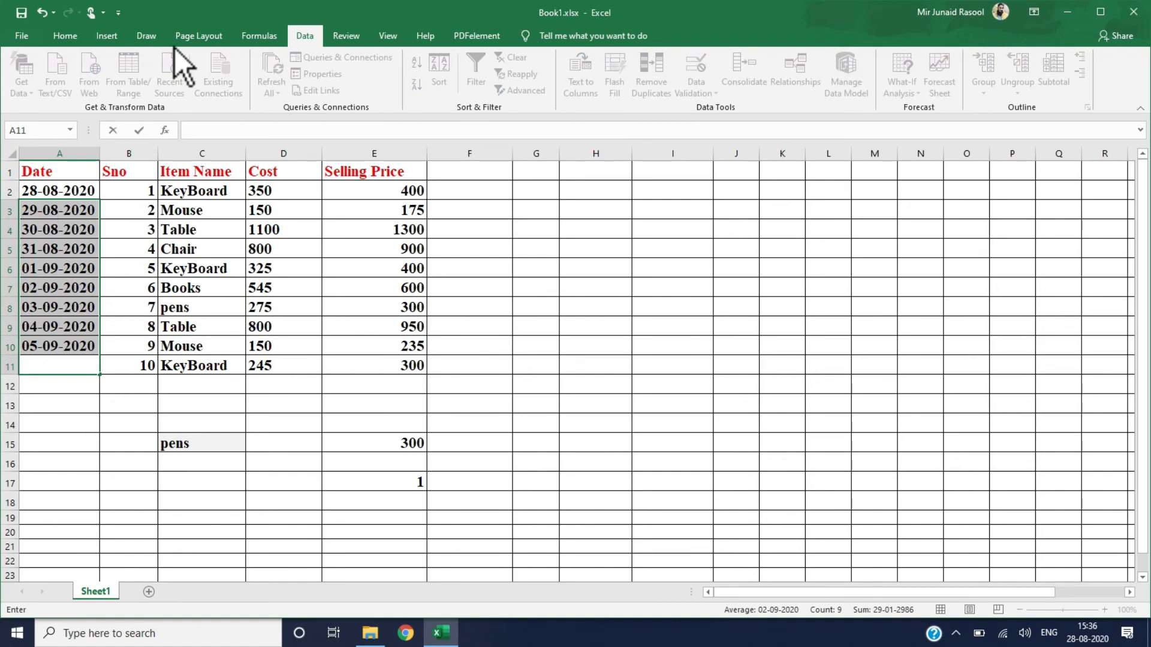
left_click(73, 40)
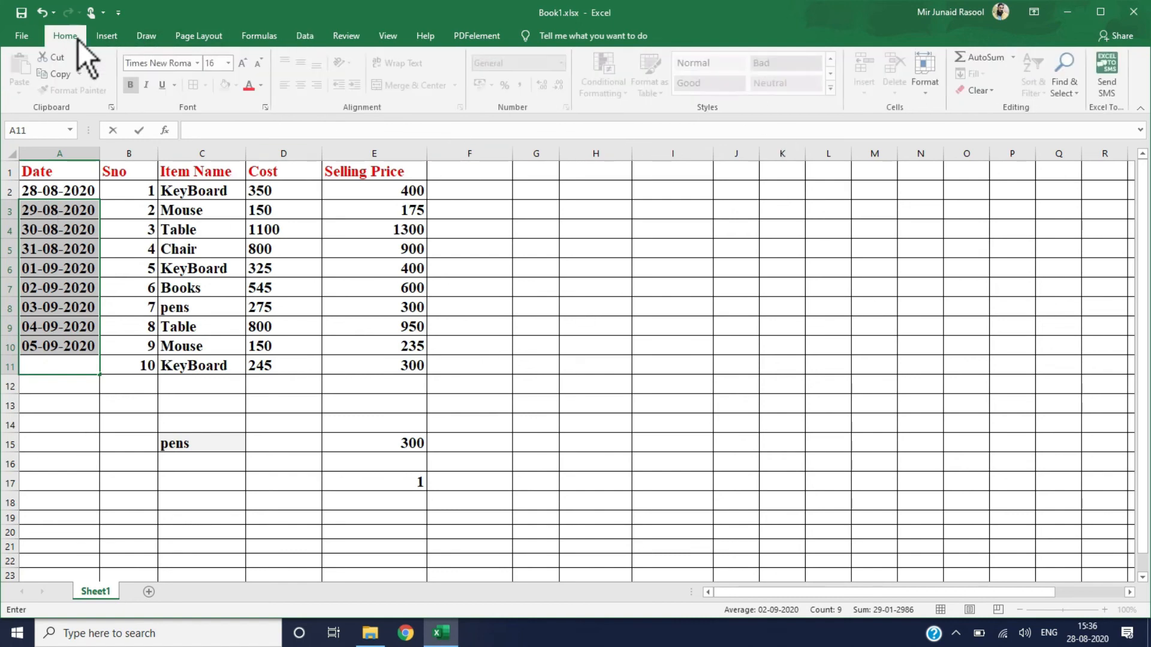
left_click(976, 89)
left_click(993, 111)
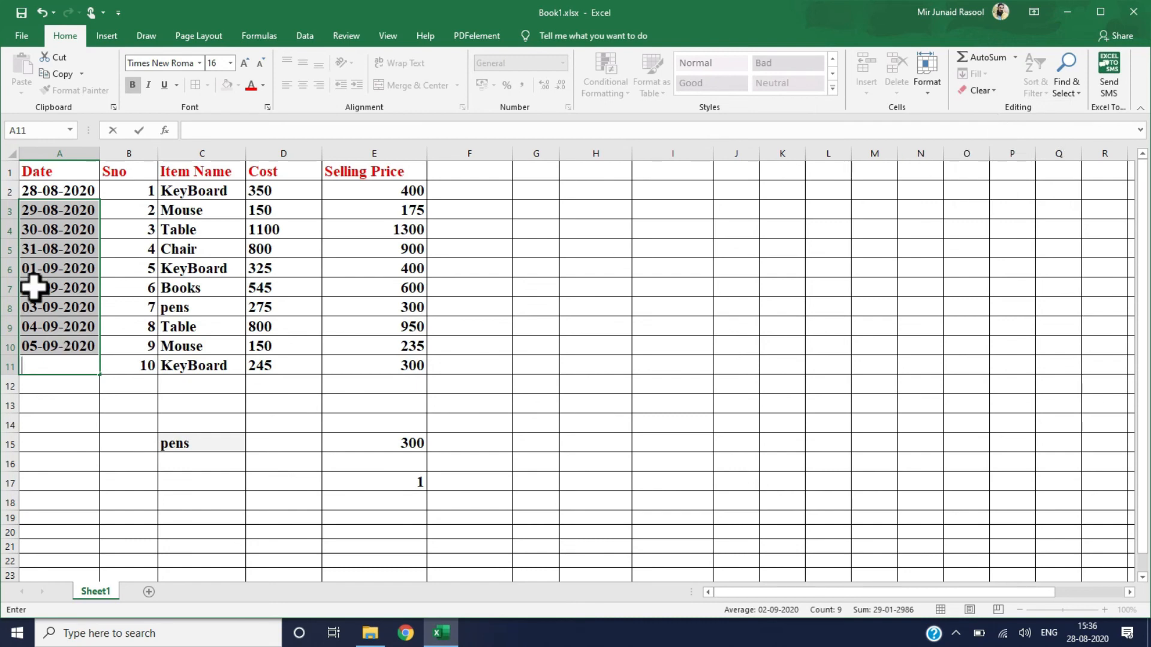
left_click(36, 287)
left_click_drag(33, 210, 74, 354)
left_click(994, 94)
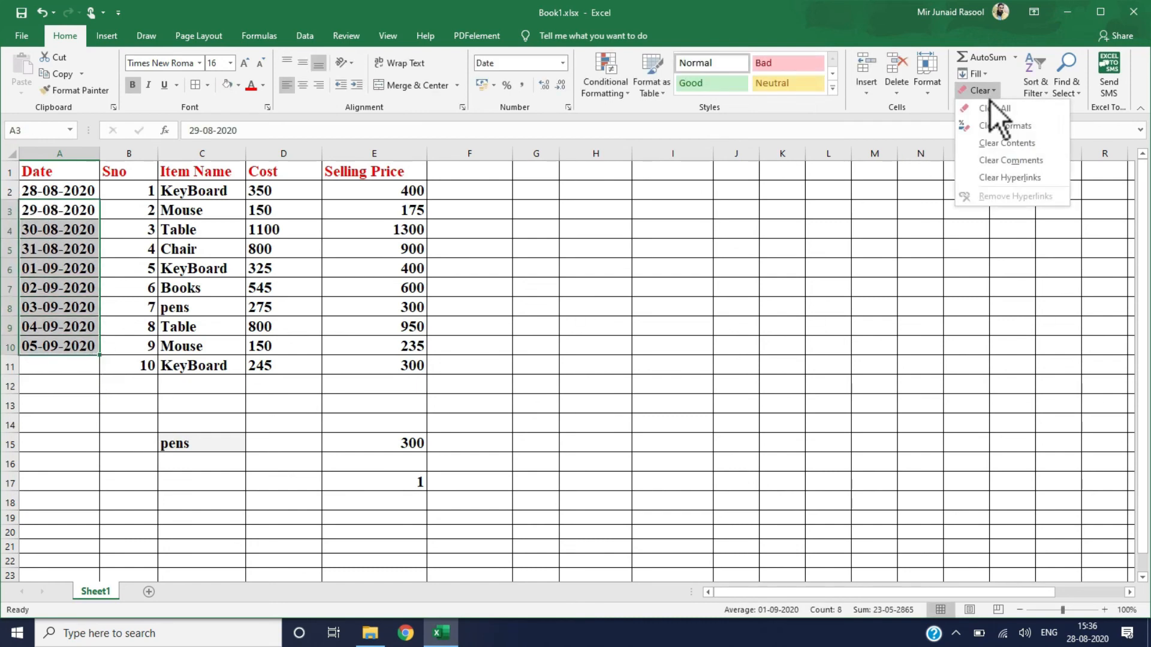
left_click(987, 109)
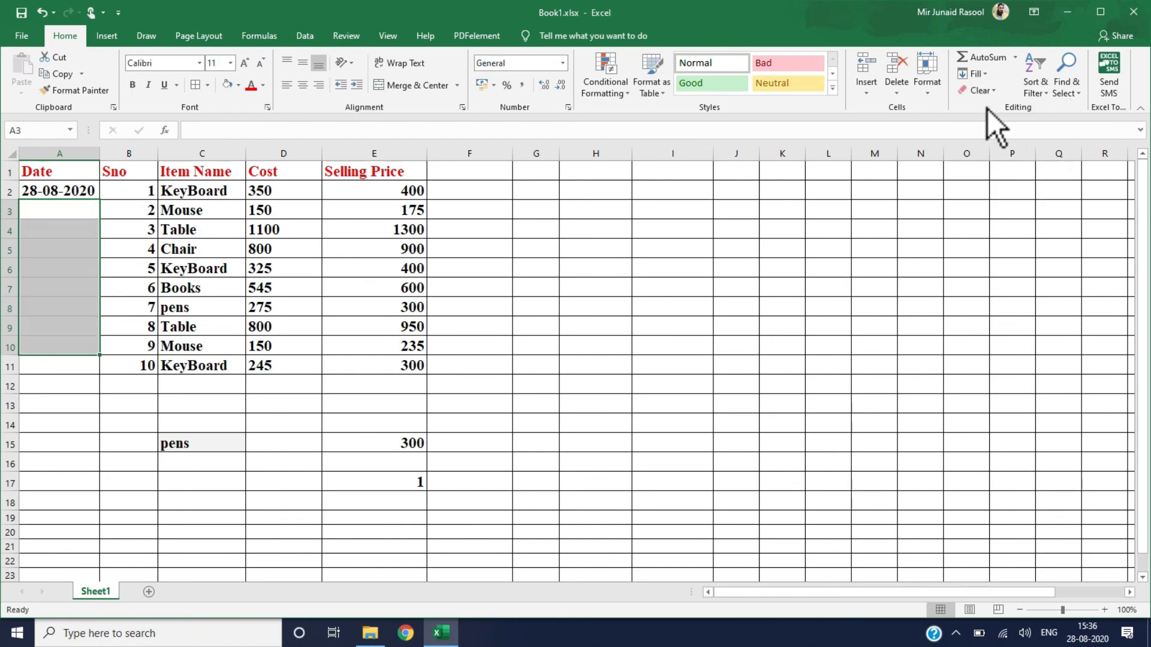
Autofill the date in A2 down to A11 as a series of consecutive days
left_click(52, 215)
left_click(81, 191)
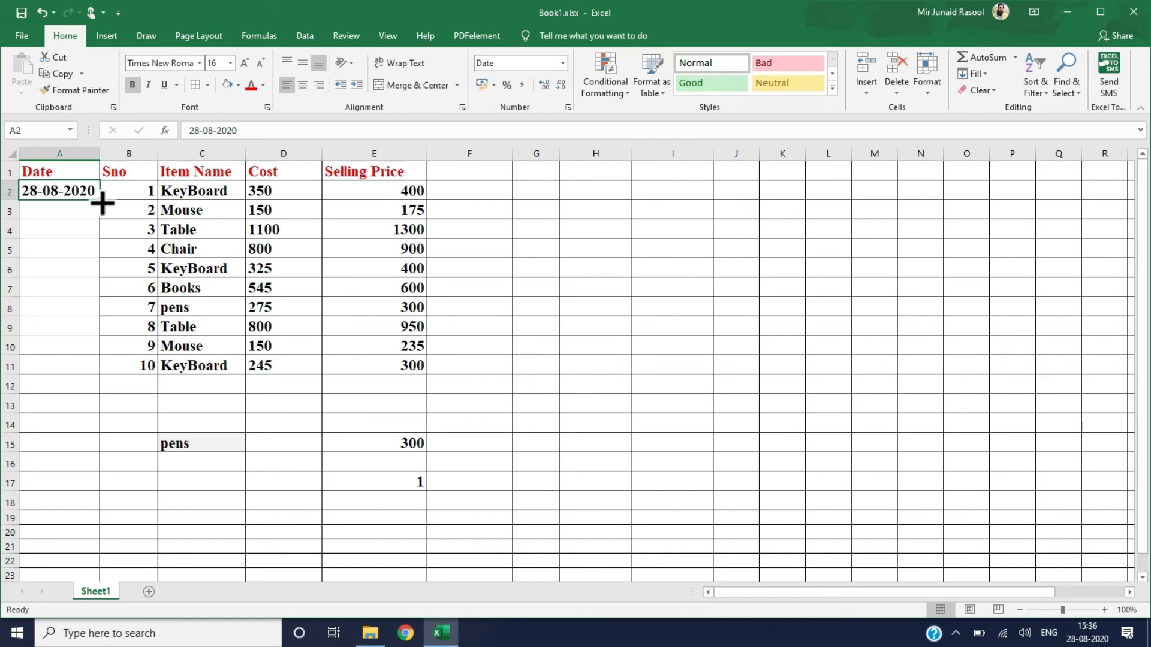
left_click_drag(103, 204, 98, 378)
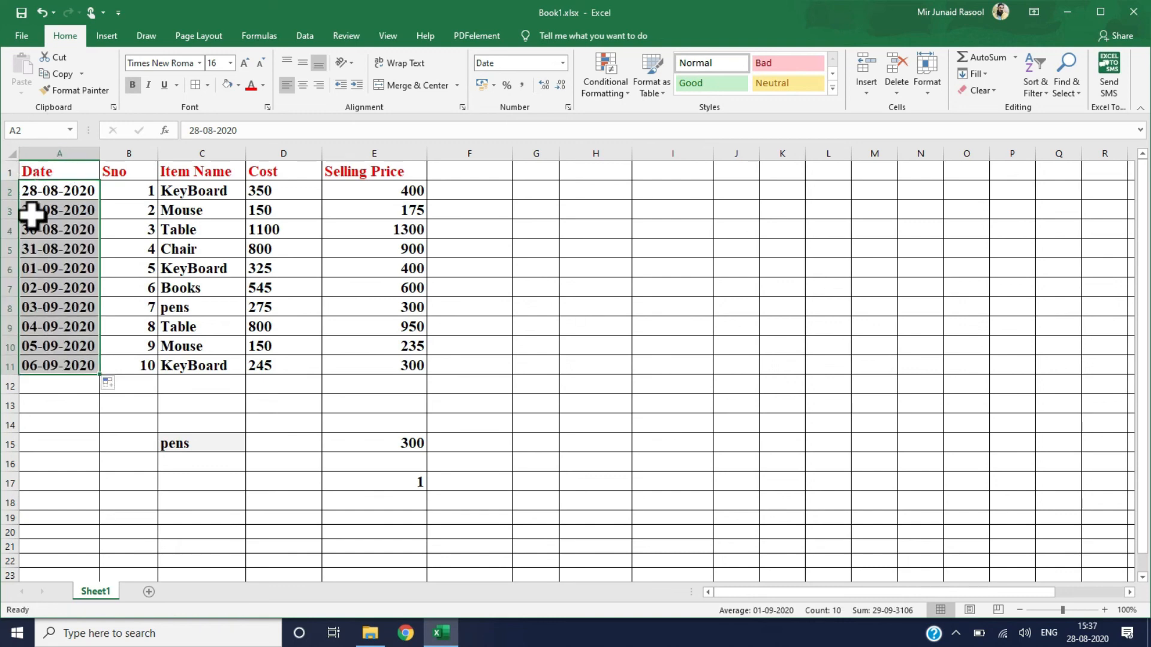